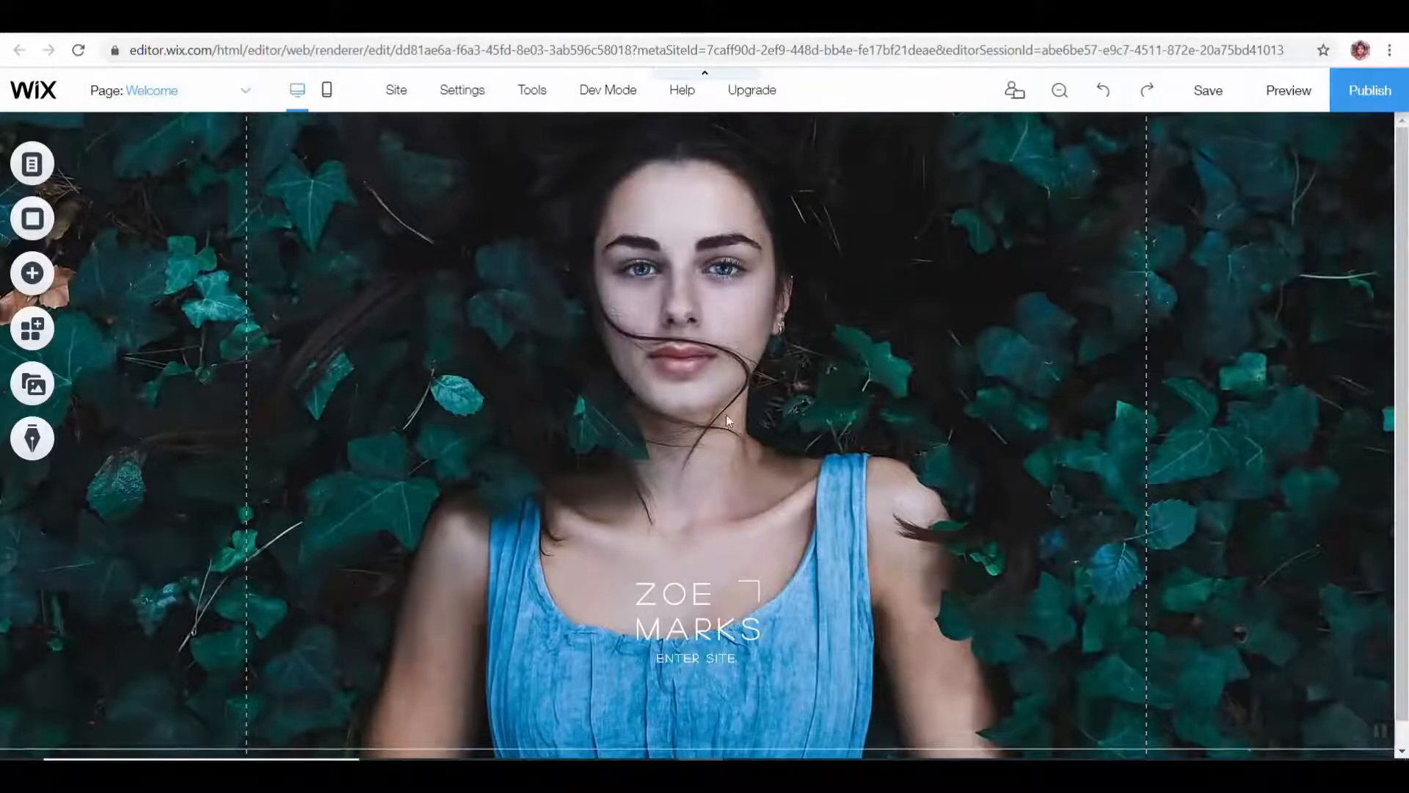
Step: Look through the layouts of the site's About, Portfolio and Contact pages
left_click(239, 101)
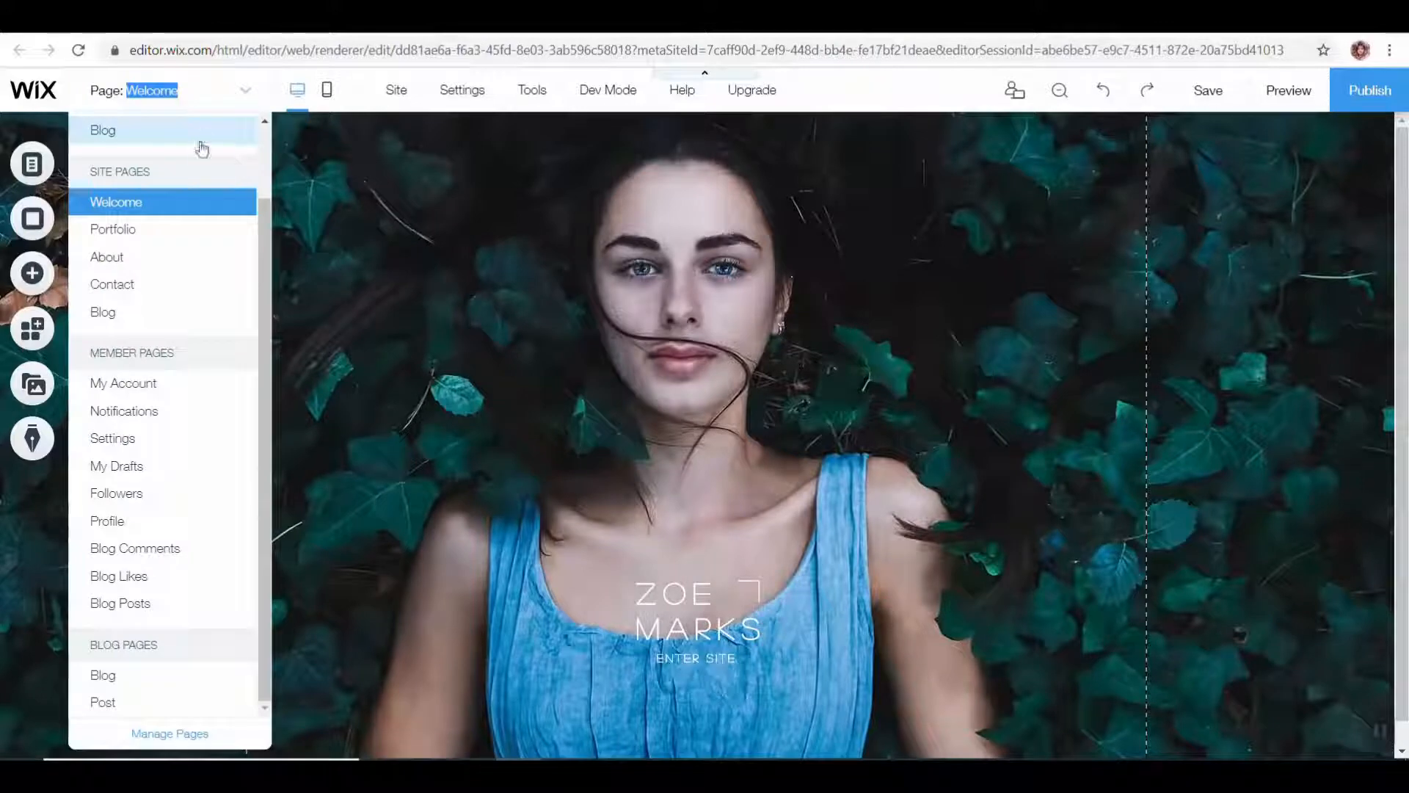
left_click(131, 259)
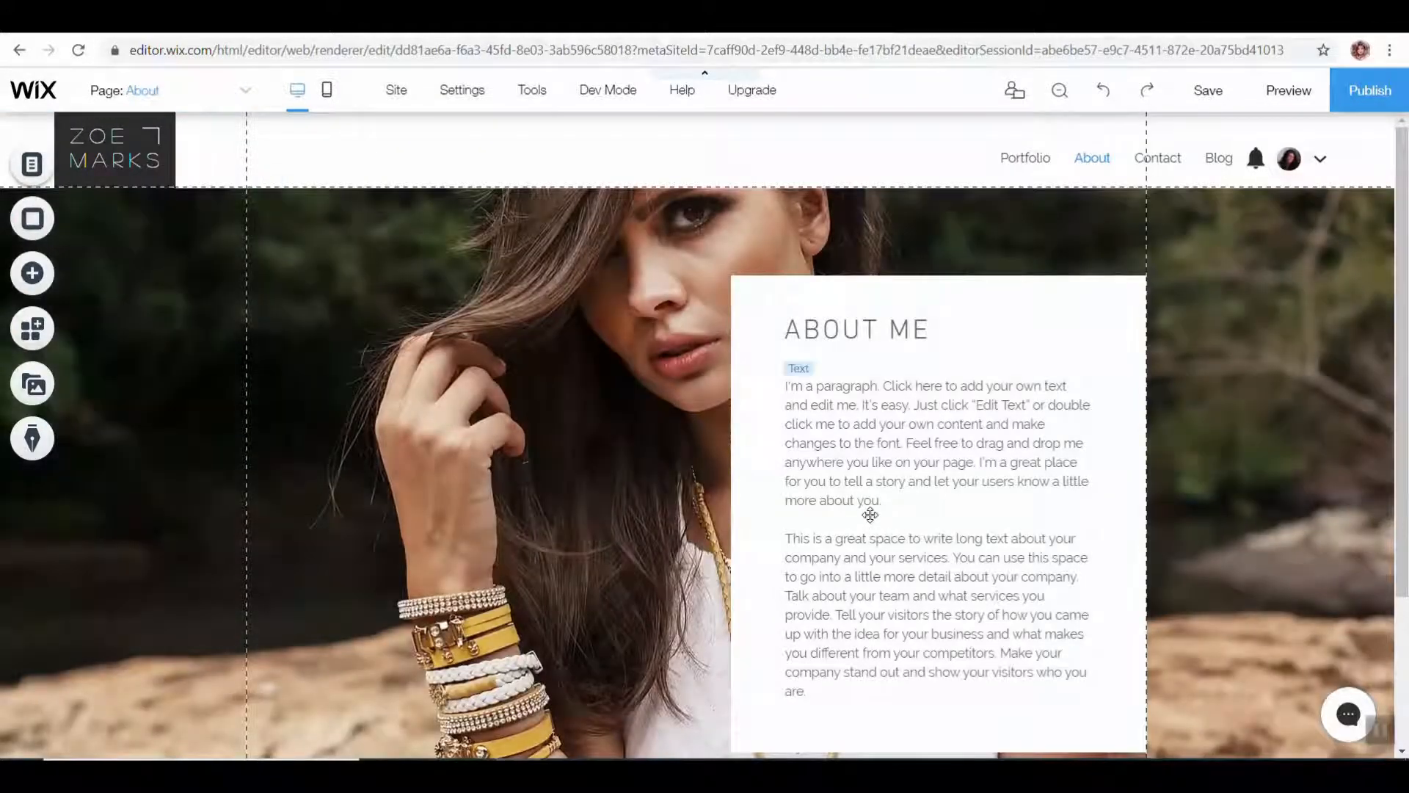
scroll(870, 515, "down", 3)
scroll(870, 515, "up", 3)
scroll(870, 514, "down", 1)
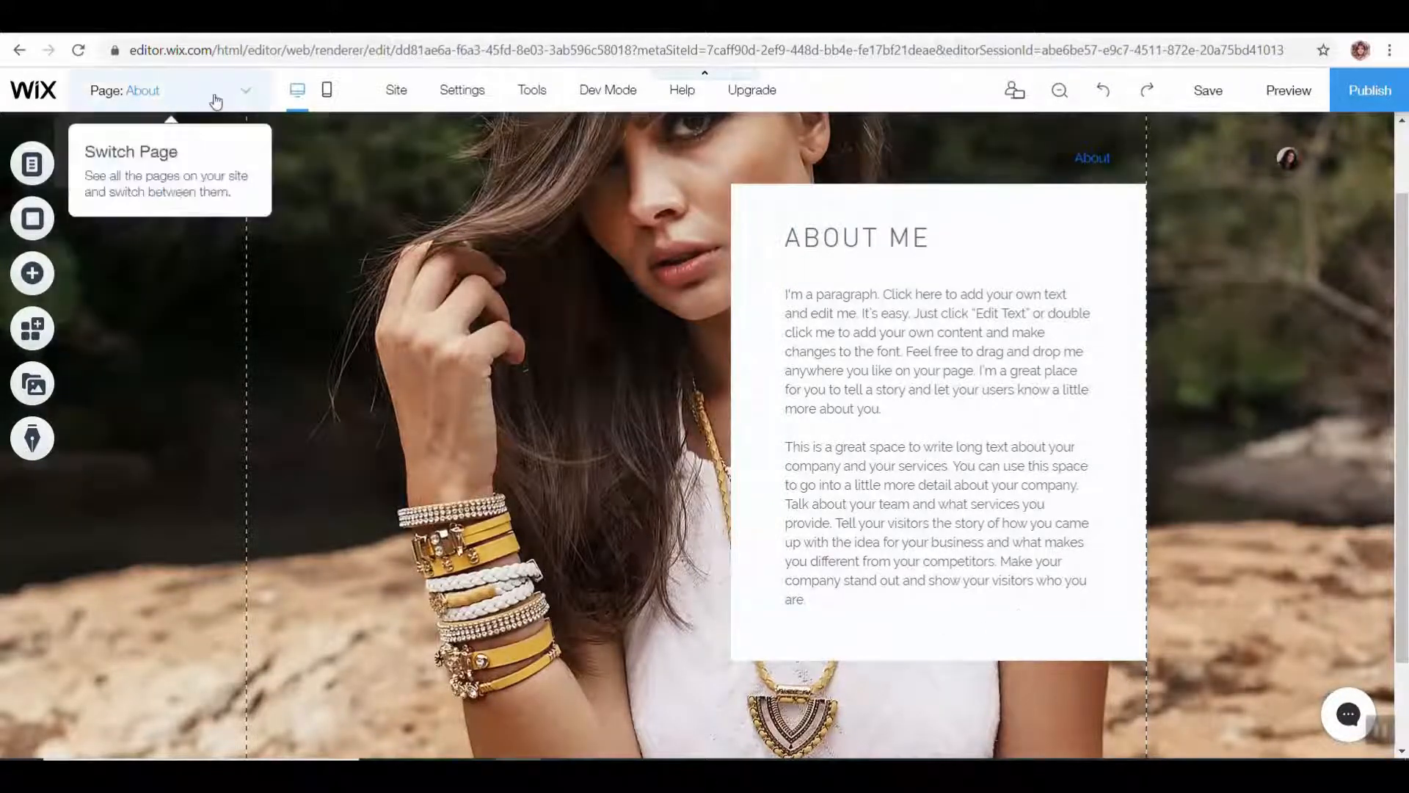
left_click(211, 94)
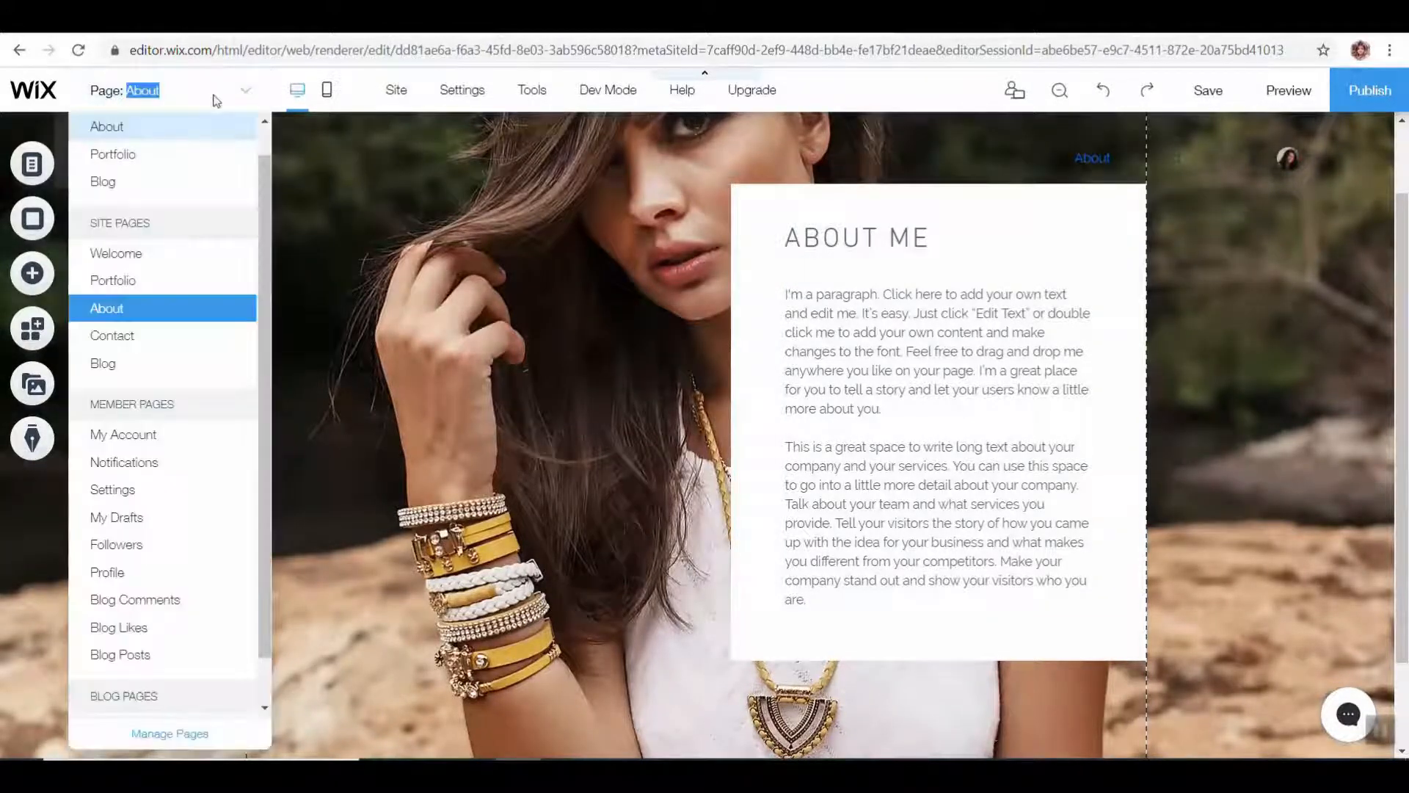
left_click(170, 283)
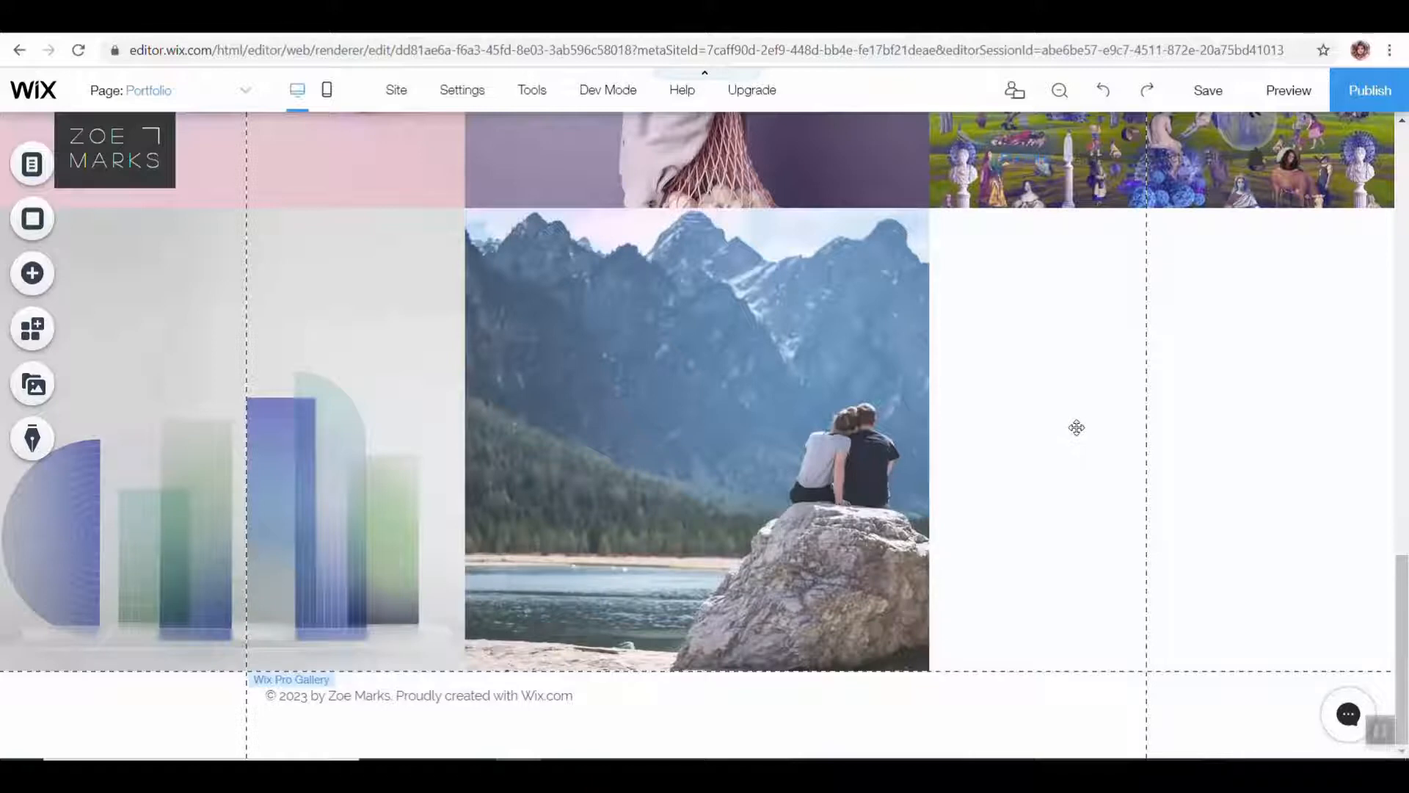
scroll(721, 307, "up", 5)
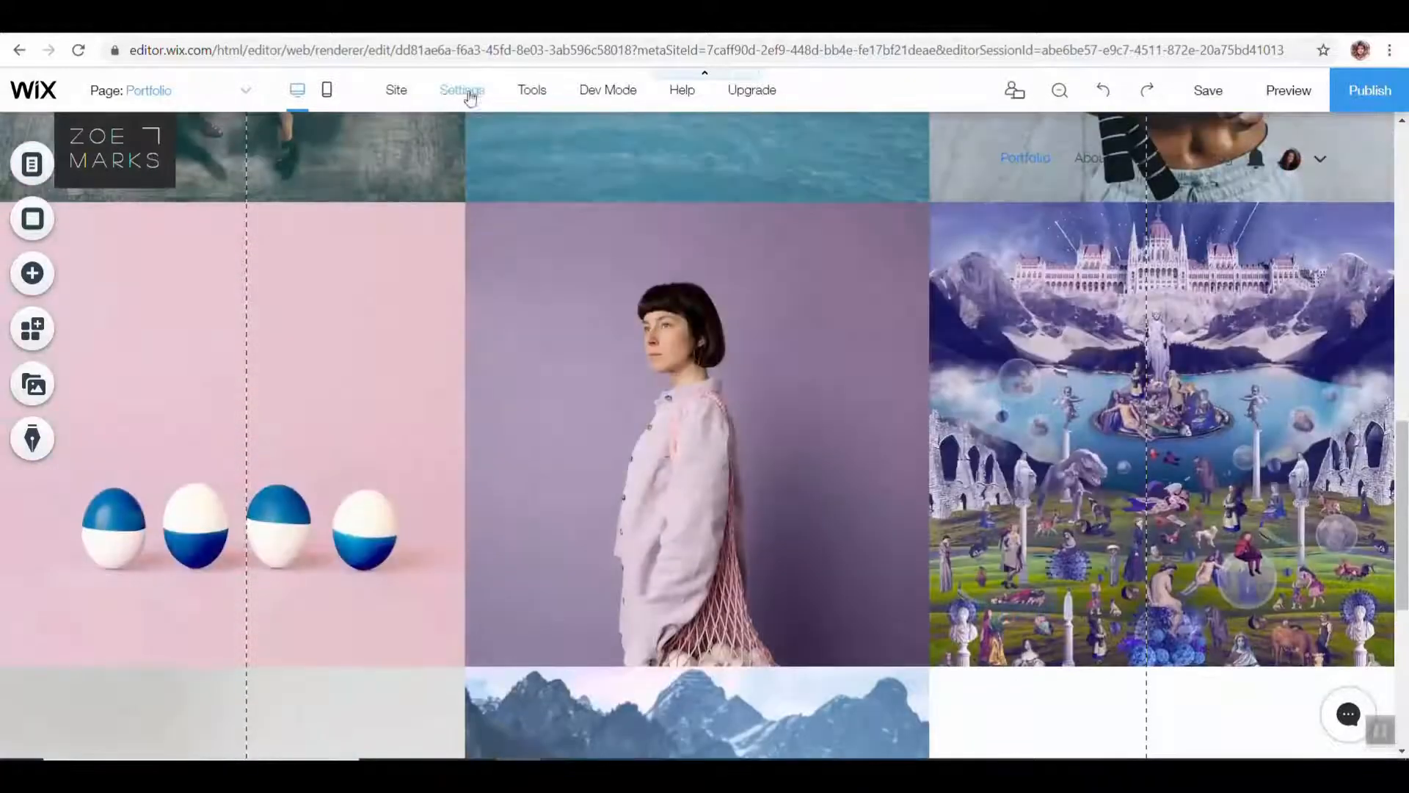
left_click(189, 92)
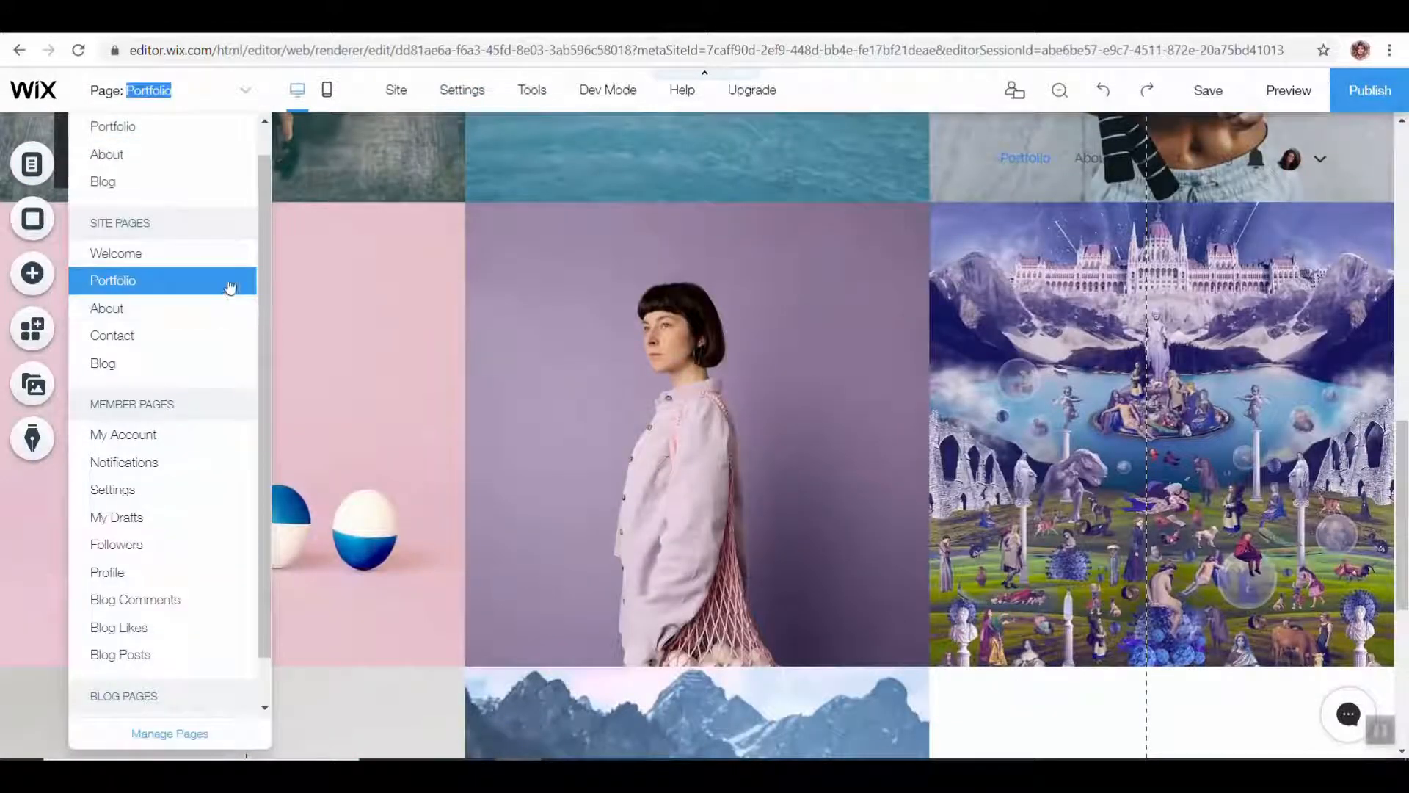
left_click(159, 335)
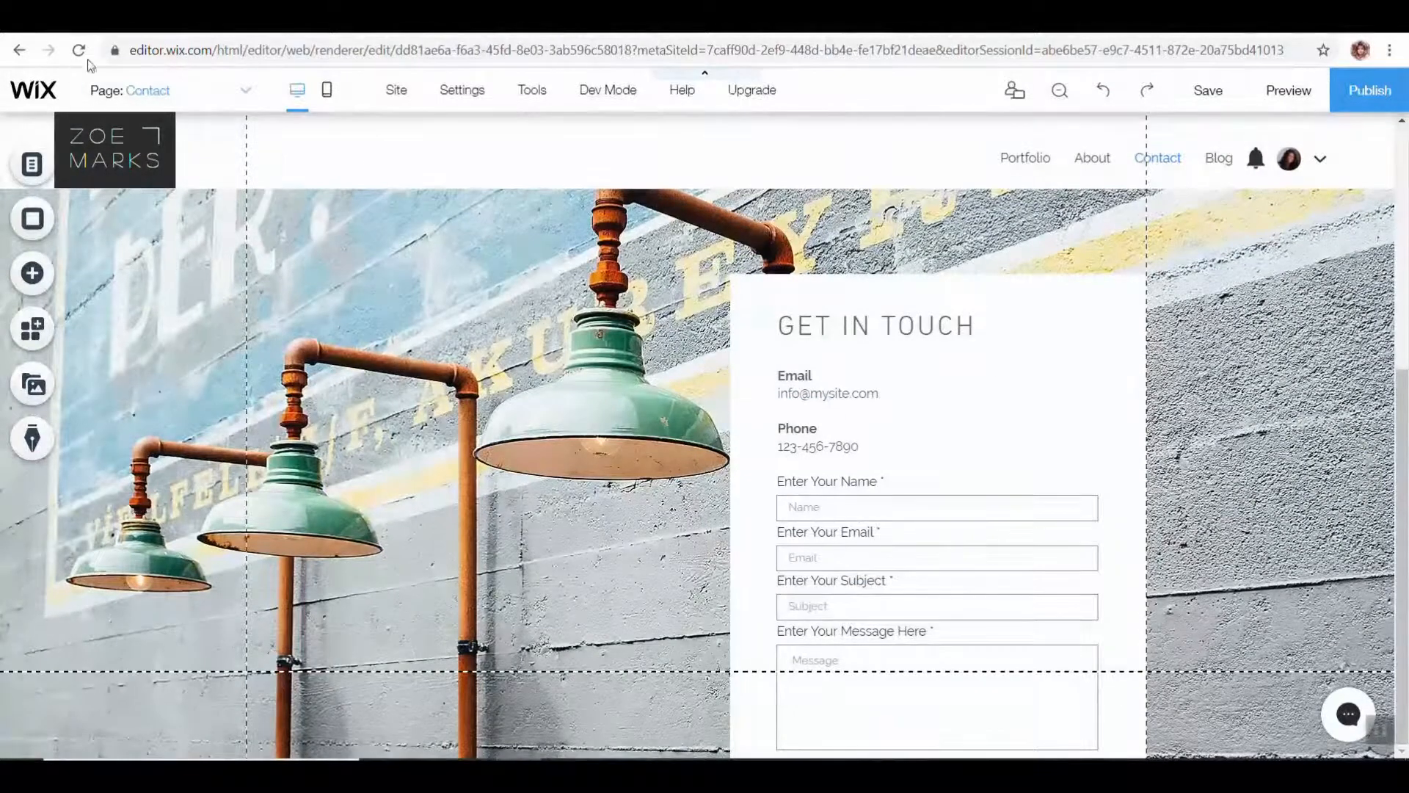
Step: Return to the About page and extend the lower edge of the white About Me container box to make room below the text
left_click(218, 101)
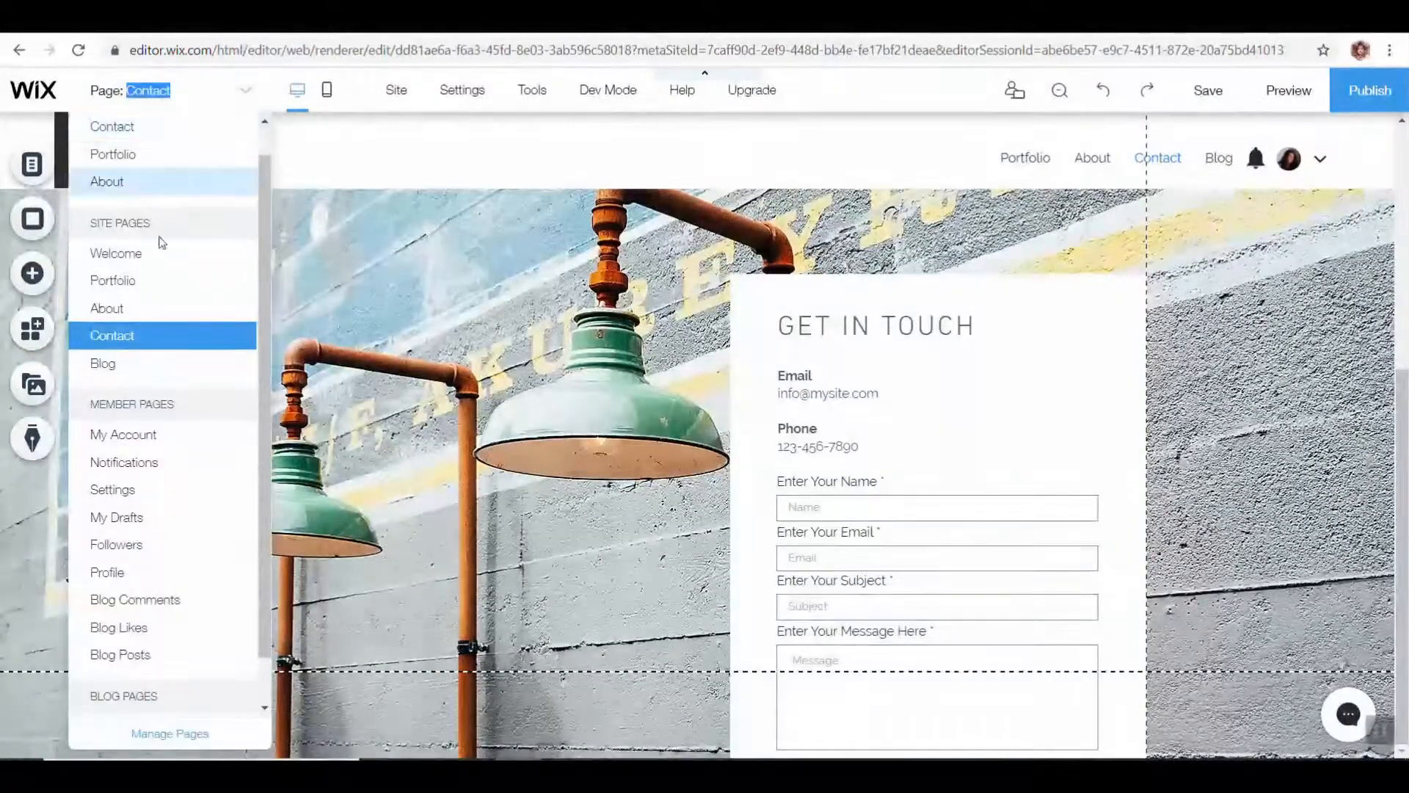
left_click(180, 308)
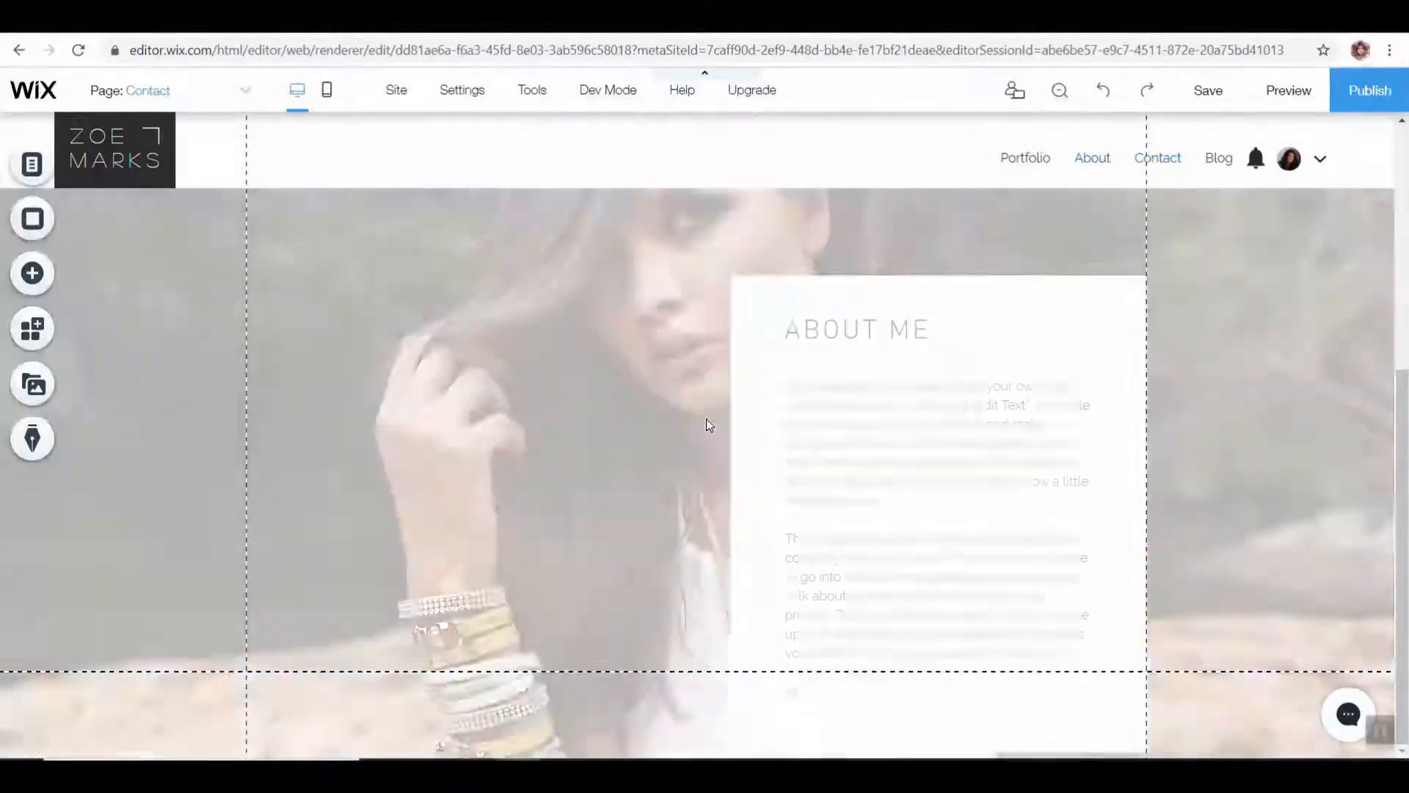
scroll(694, 377, "down", 3)
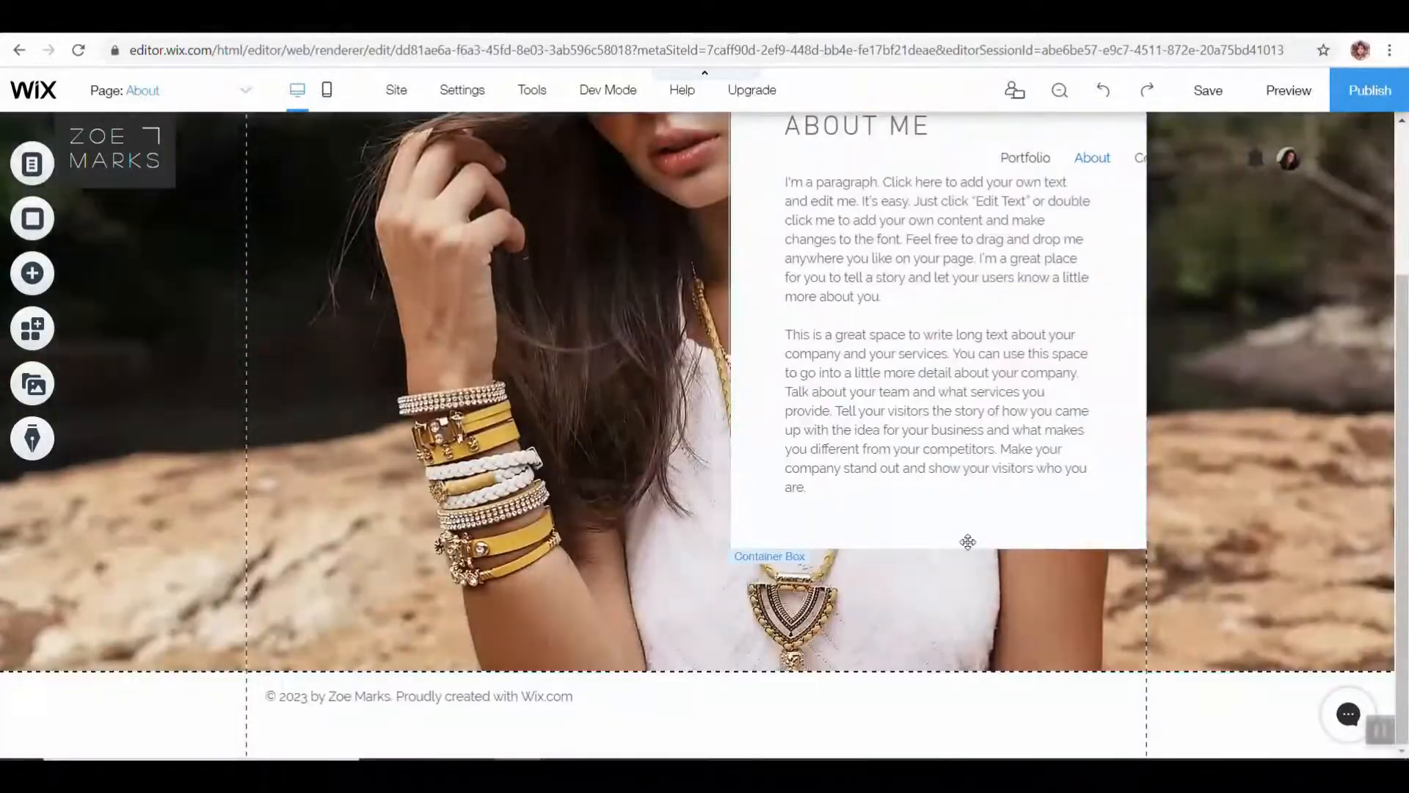
left_click(935, 521)
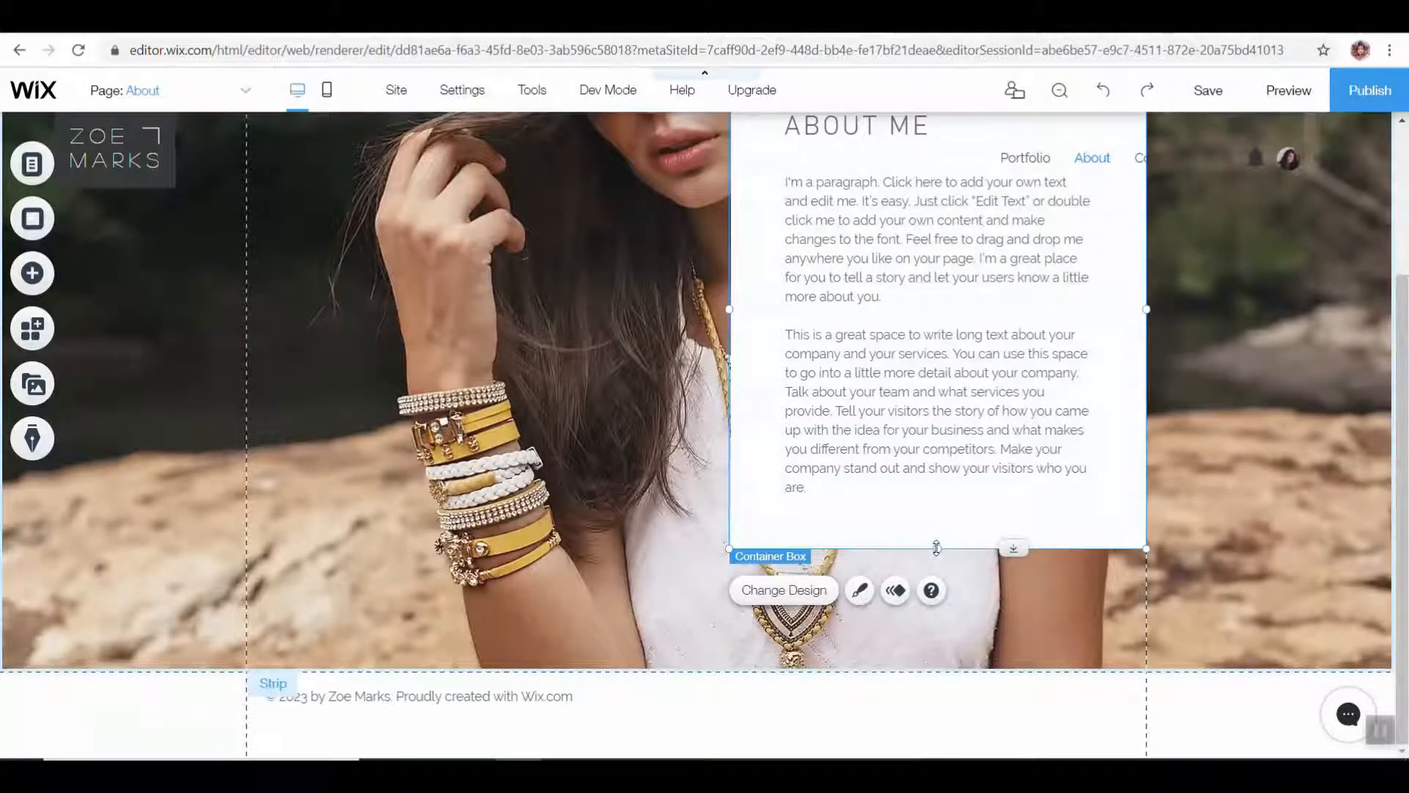
left_click_drag(937, 547, 944, 622)
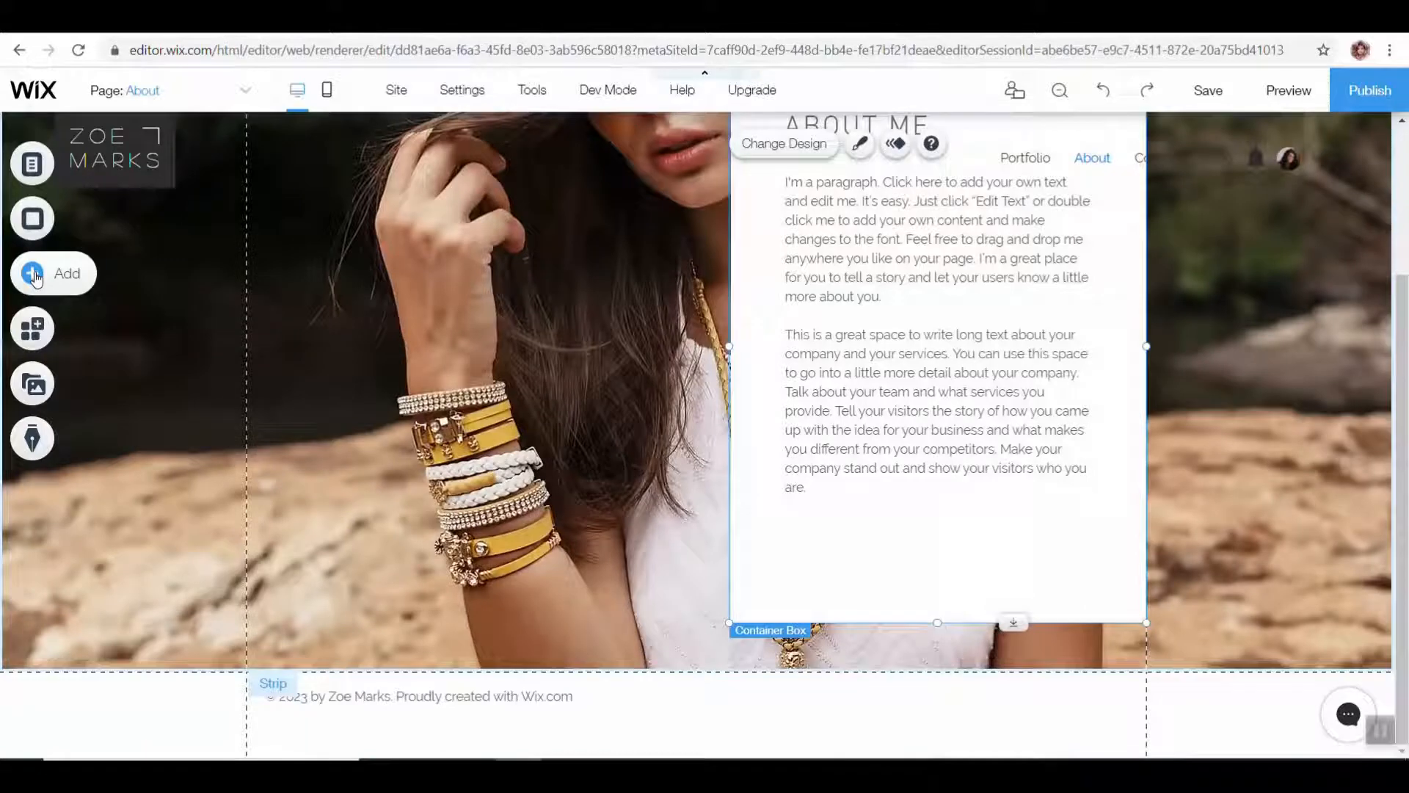
Step: Add the filled large-text themed button below the paragraphs in the About Me box and label it VIEW RESUME
left_click(34, 278)
left_click(114, 315)
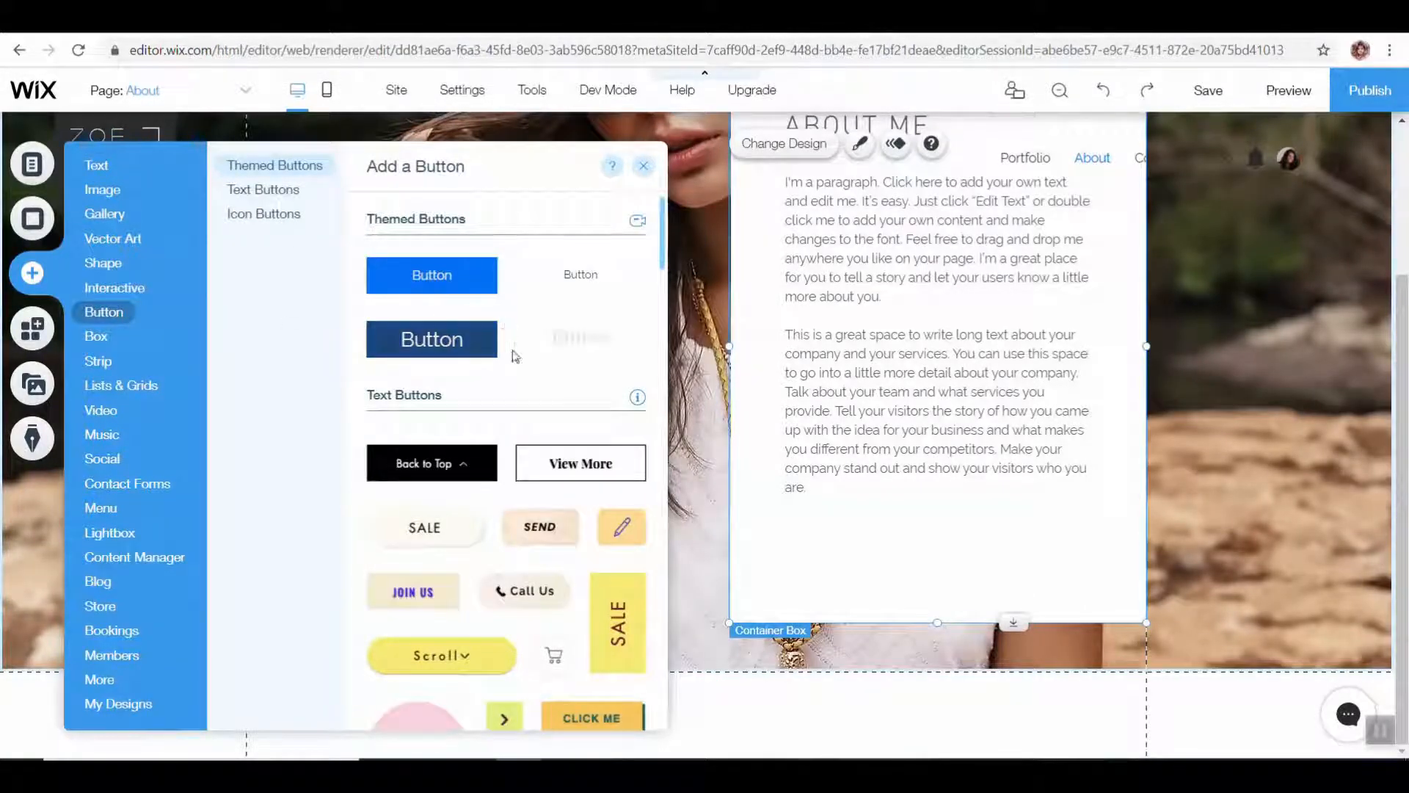
scroll(512, 411, "down", 7)
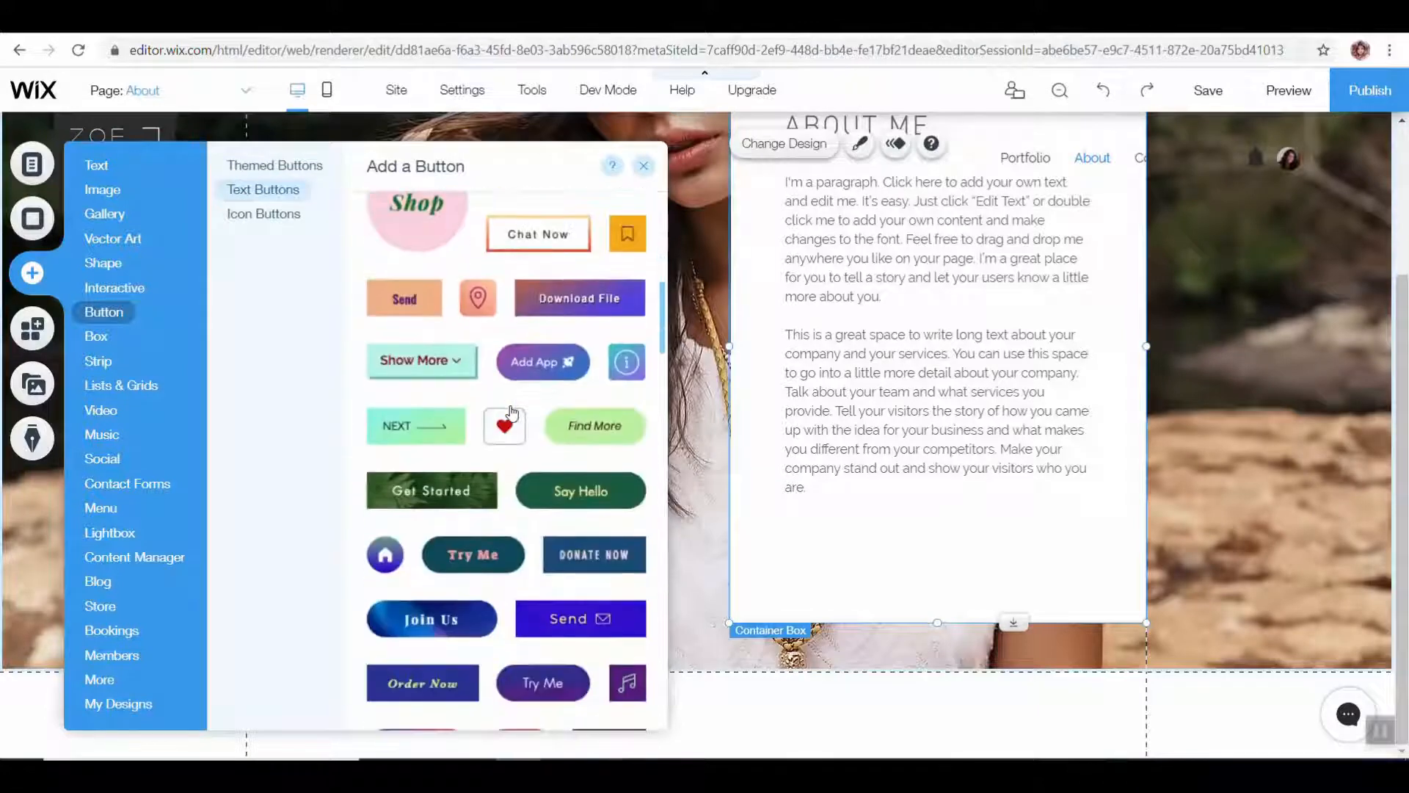
scroll(512, 413, "down", 5)
scroll(511, 412, "down", 8)
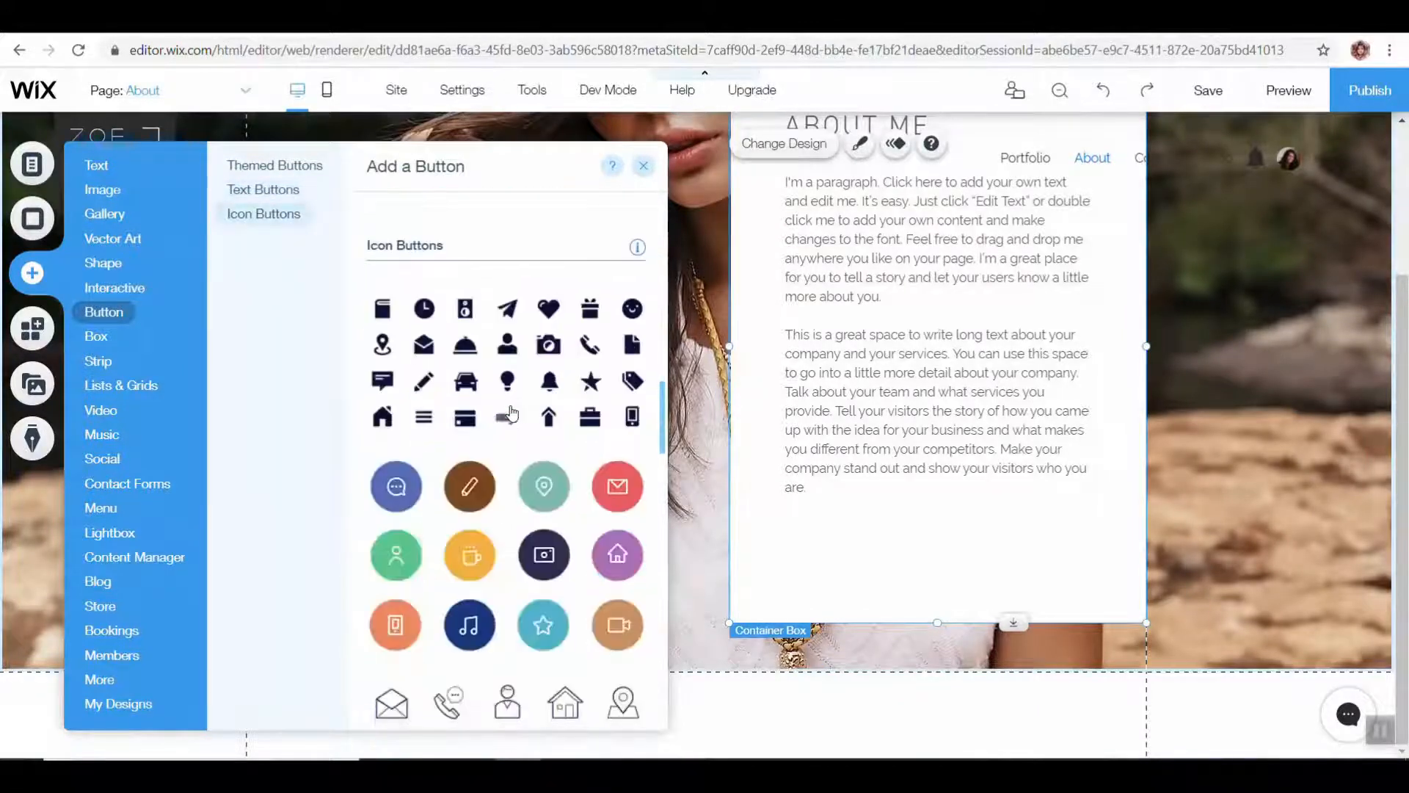
scroll(512, 412, "up", 12)
scroll(512, 413, "up", 8)
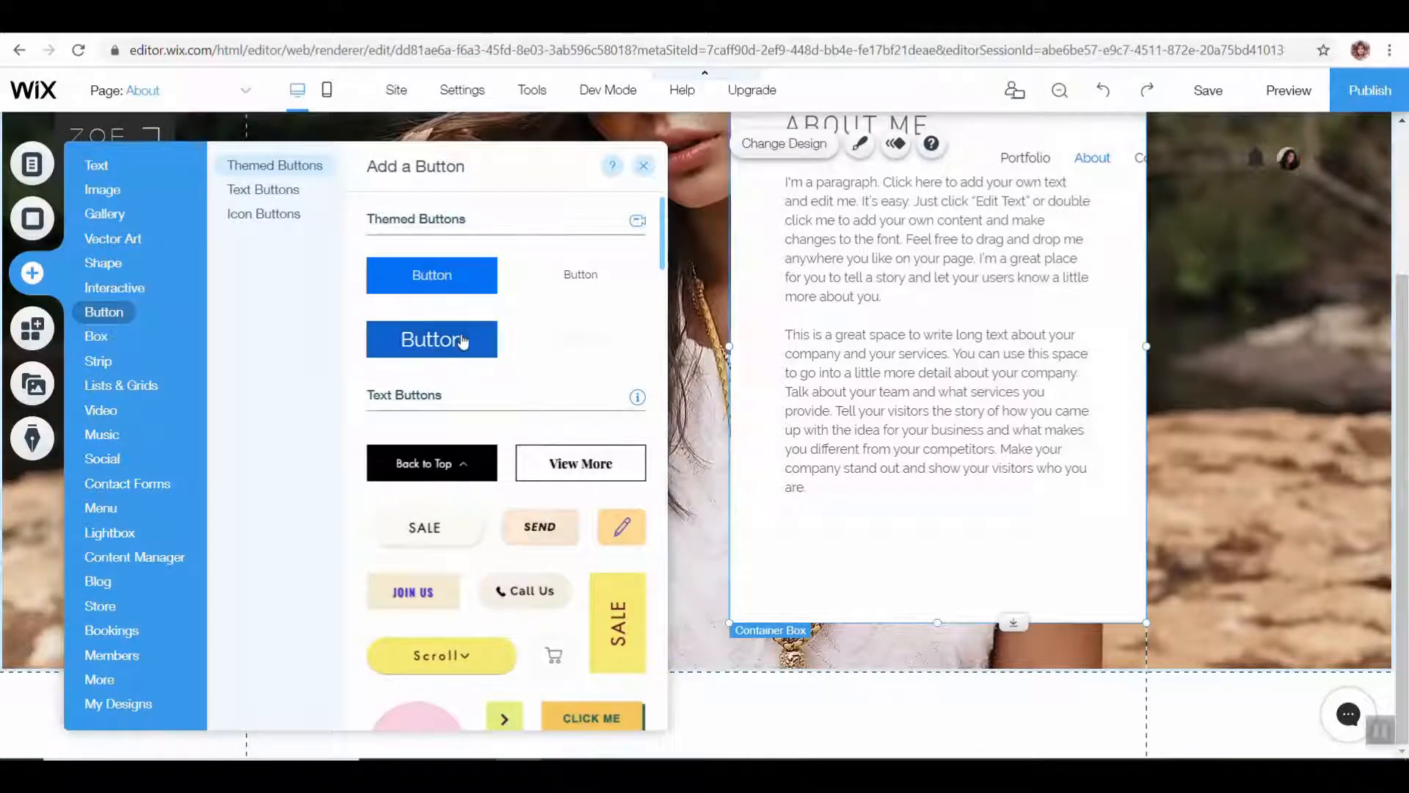
left_click_drag(461, 343, 946, 554)
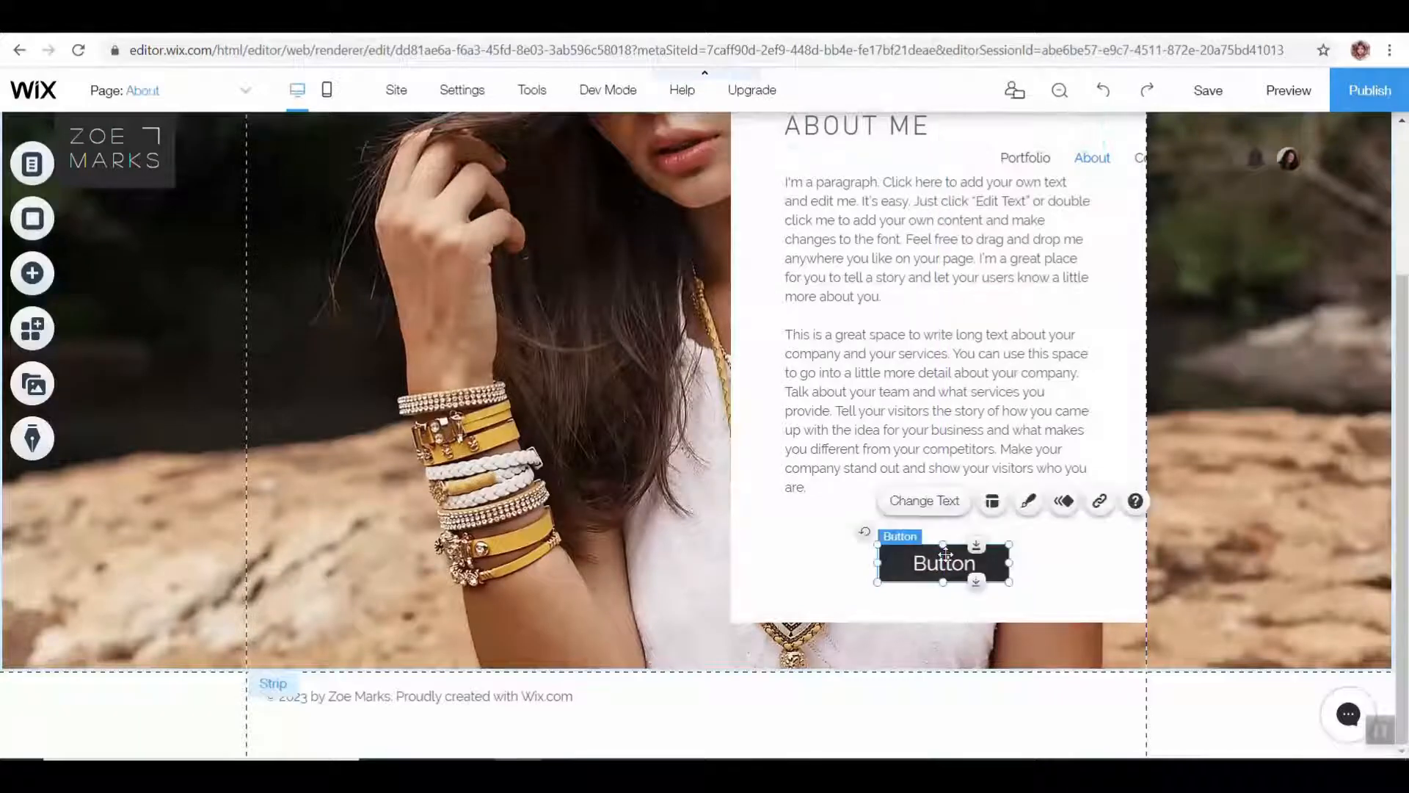
left_click(944, 503)
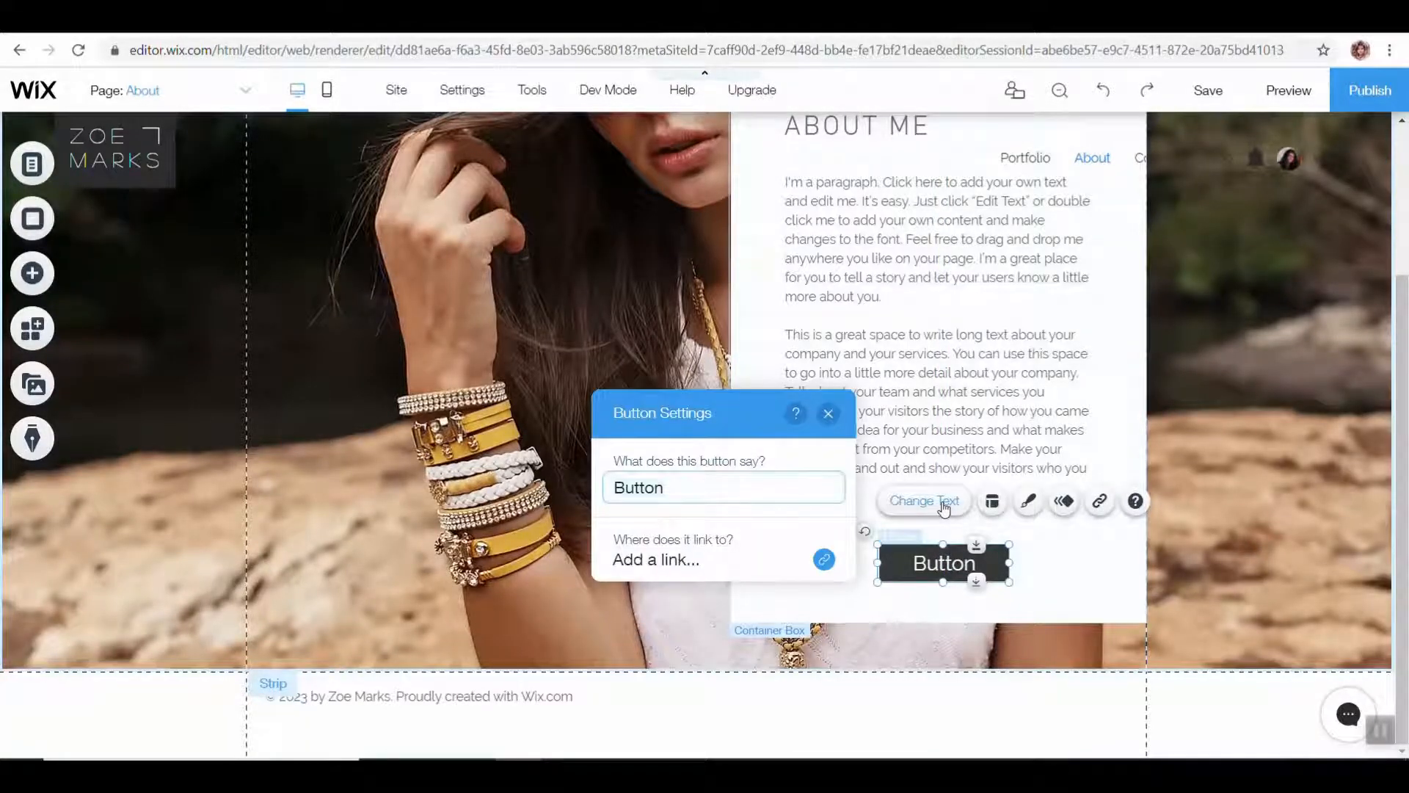
type("VIEW RESUME")
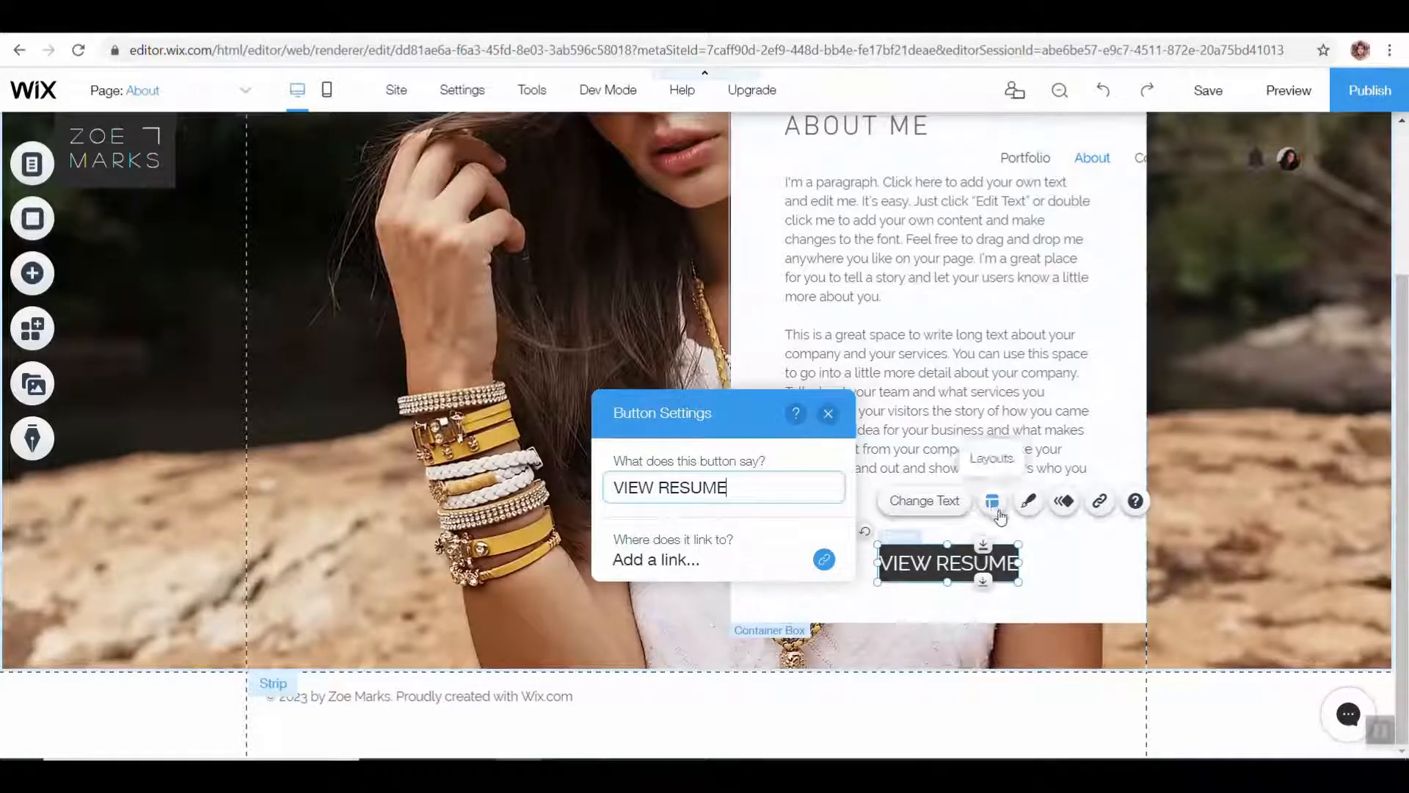
Step: Customize the VIEW RESUME button's text design by setting its font size to 16 px
left_click(1027, 505)
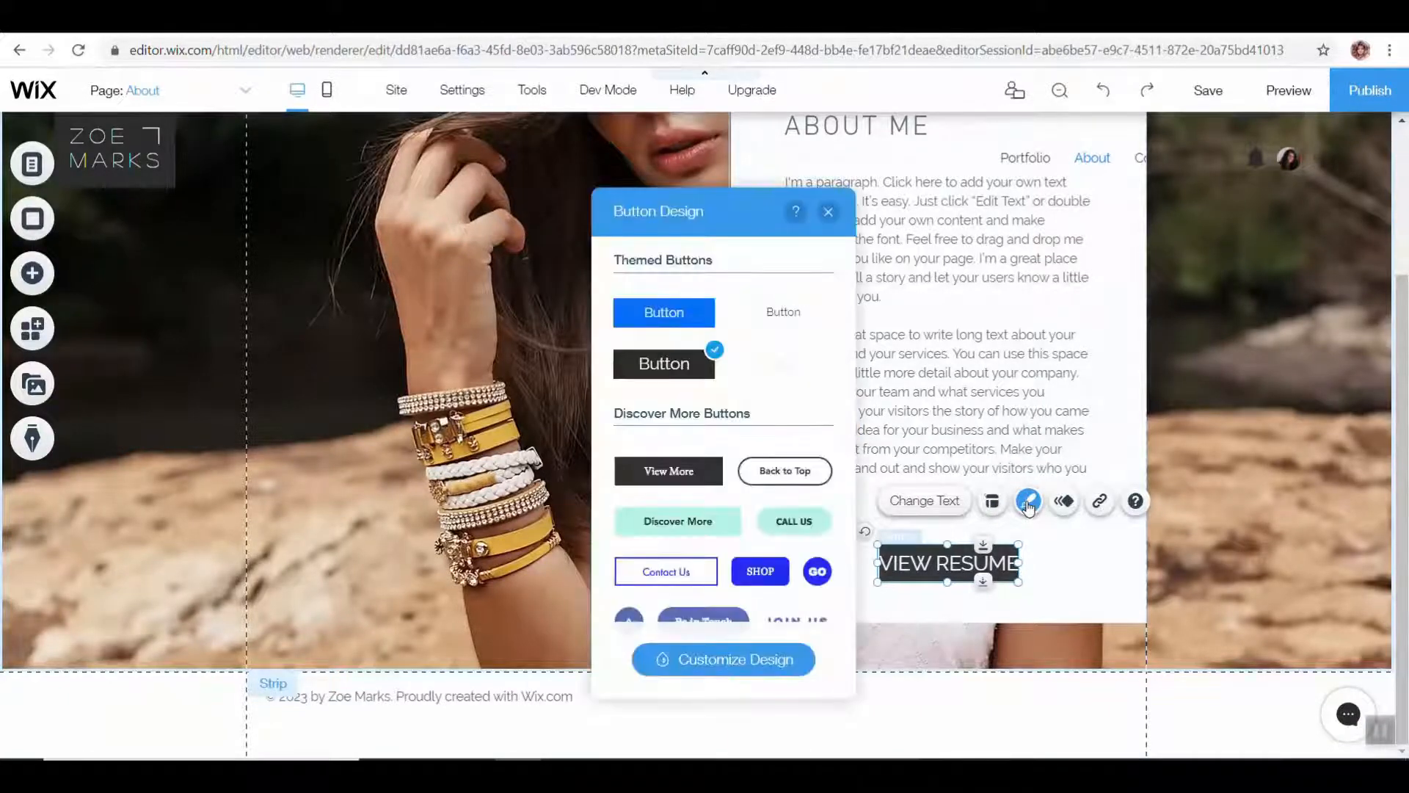
left_click(759, 660)
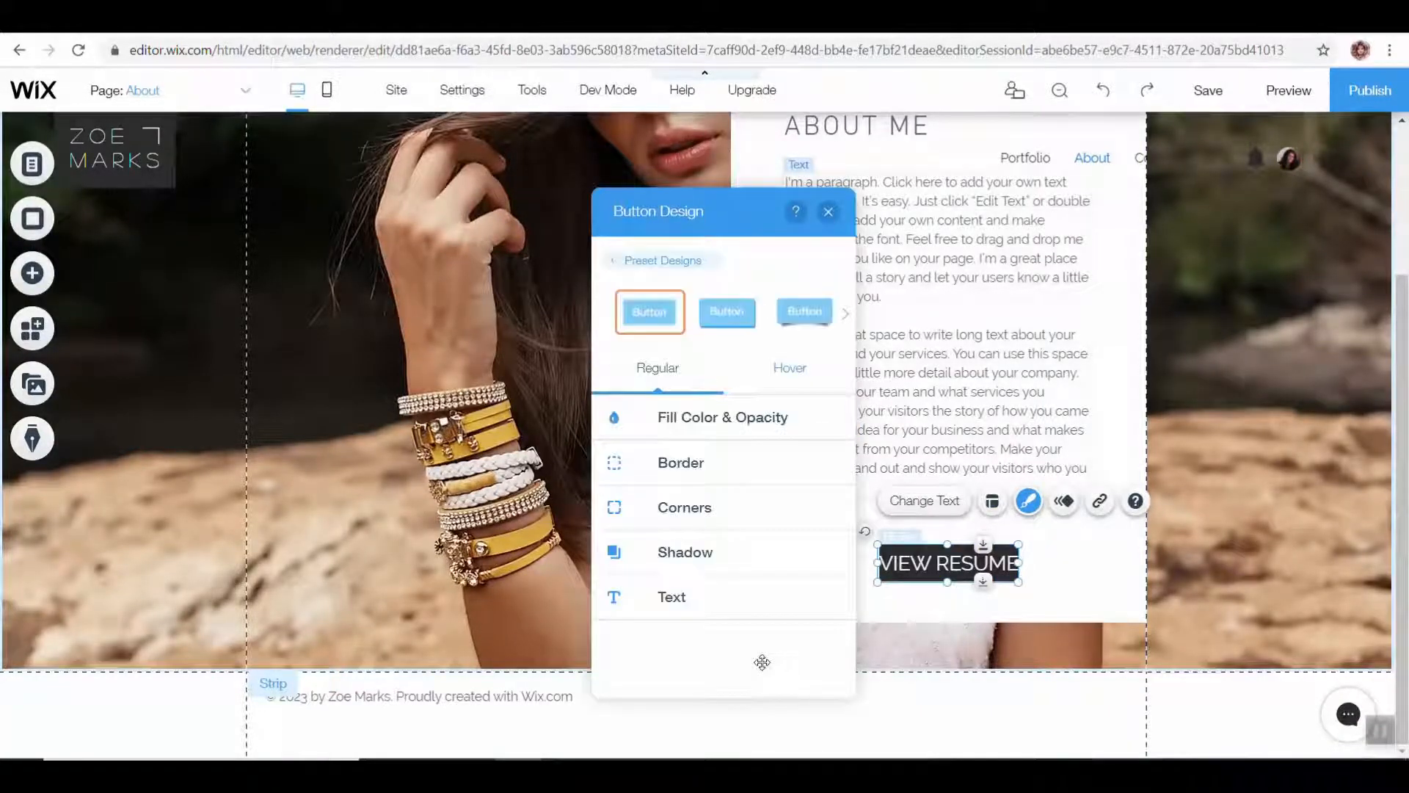
left_click(671, 596)
scroll(766, 626, "down", 2)
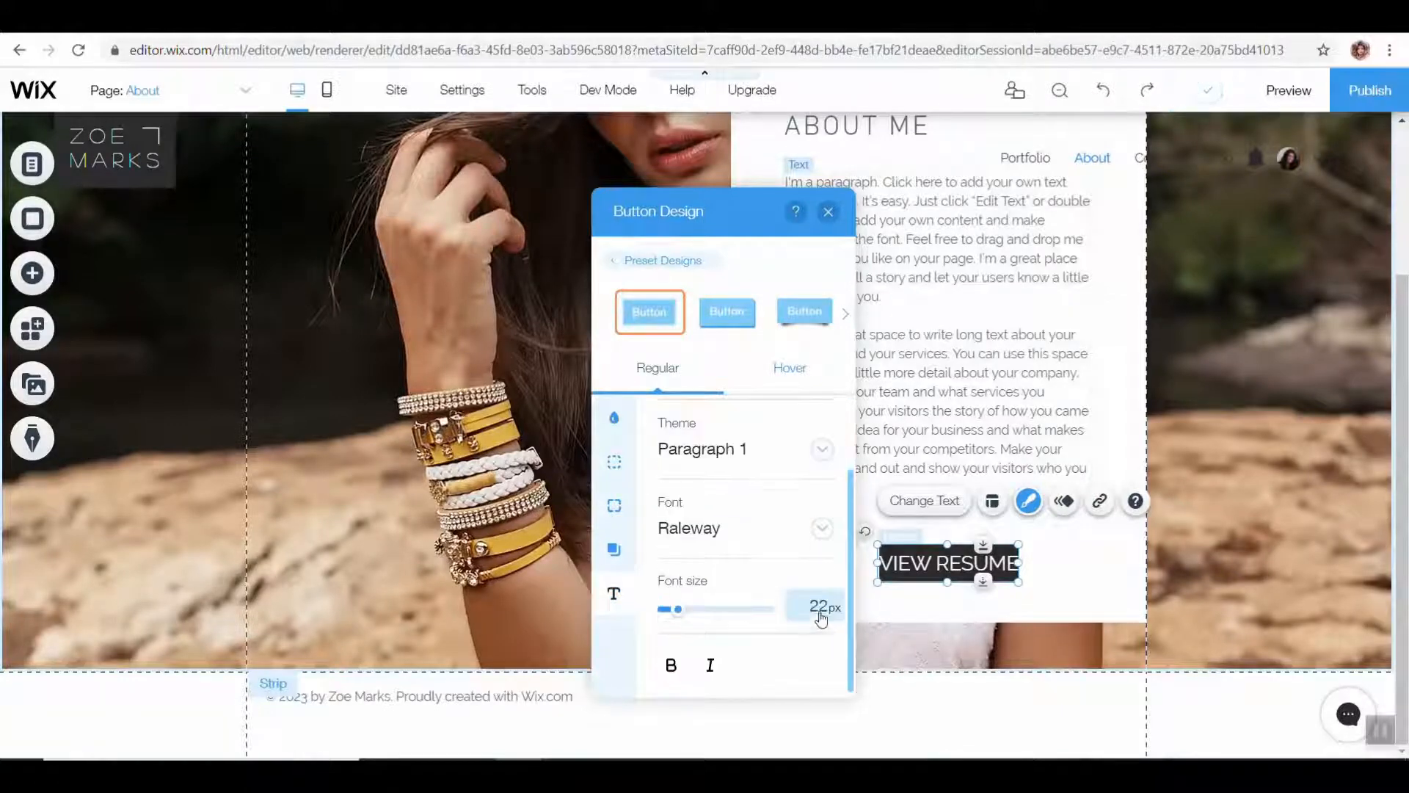
double_click(820, 605)
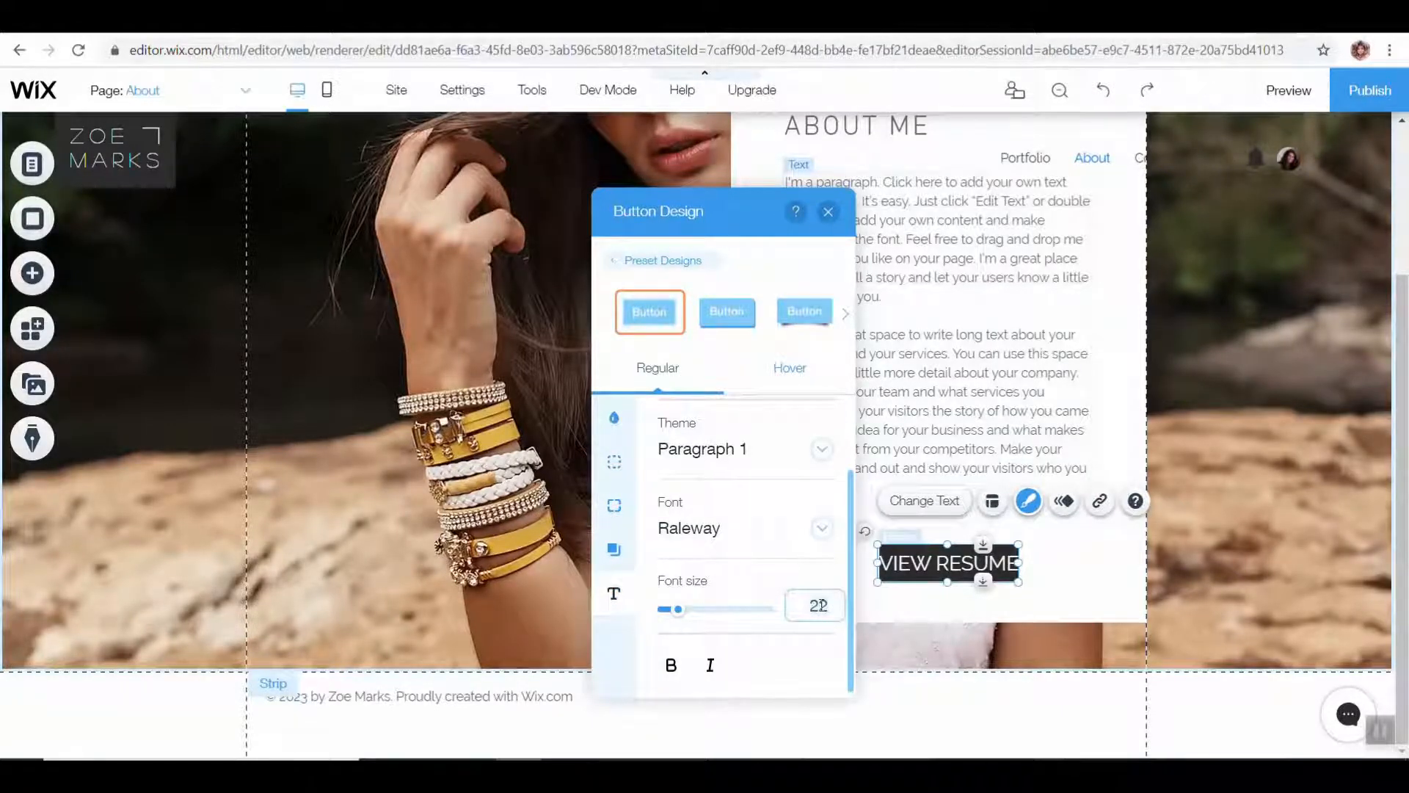
type("18")
key("Down")
key("Down")
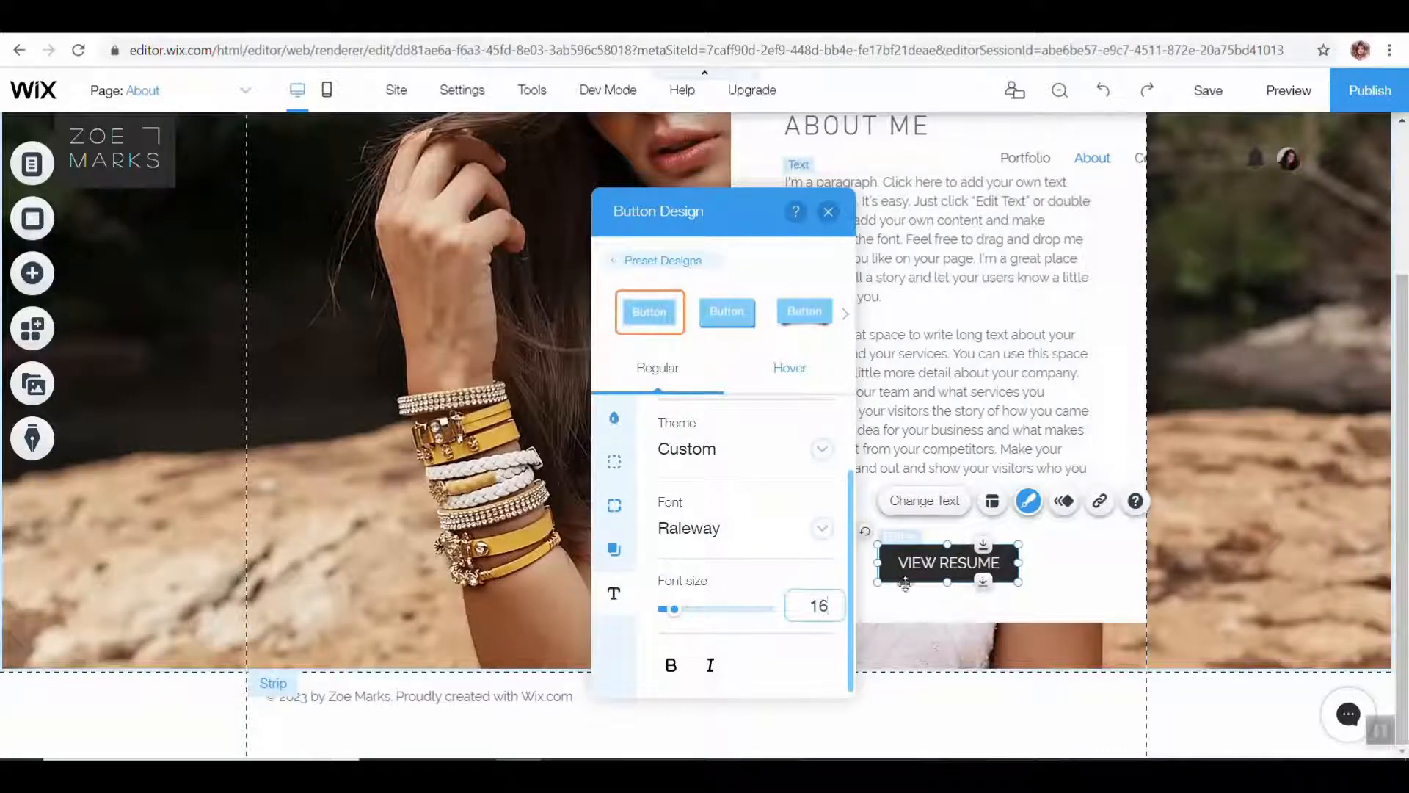
left_click(1055, 560)
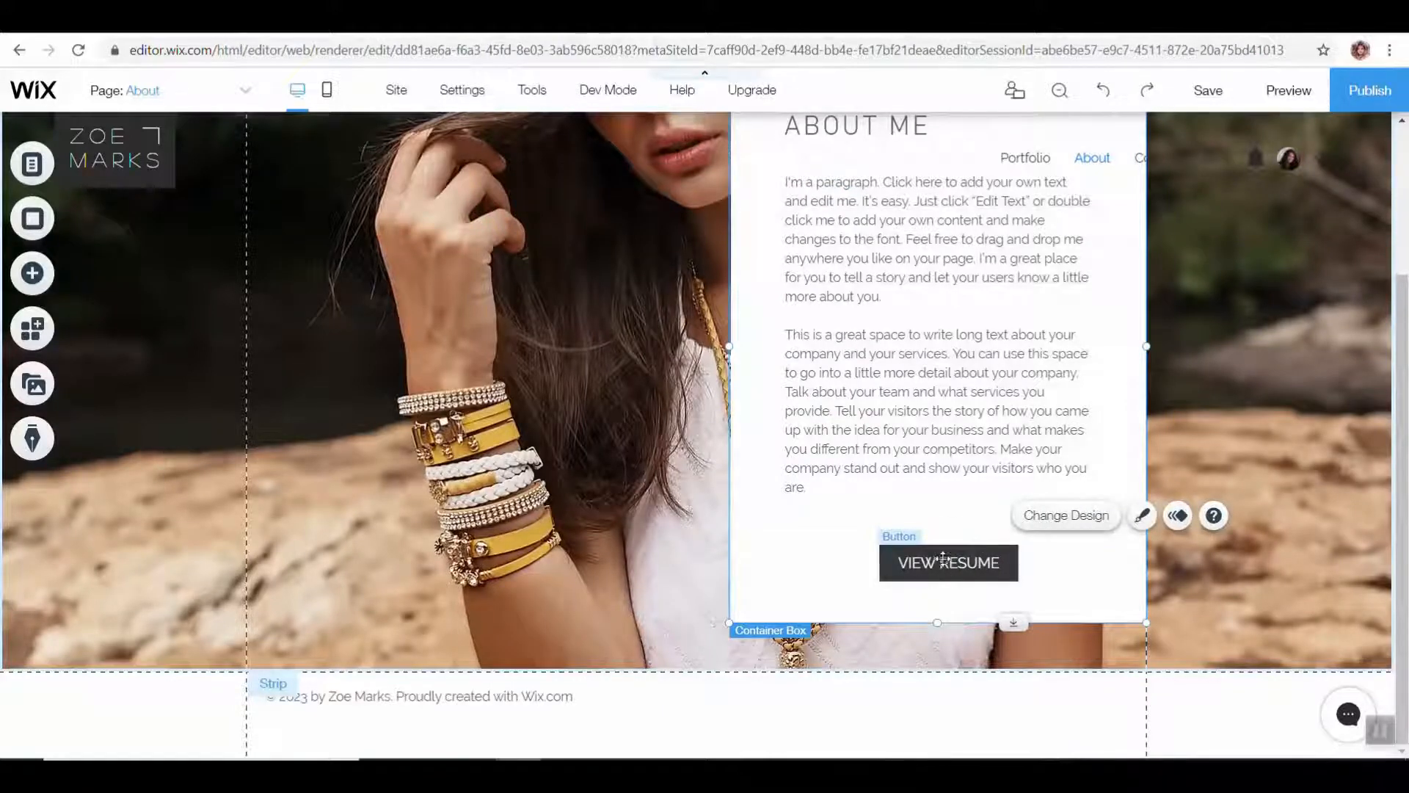
Step: Save the site with the new button
left_click(1005, 556)
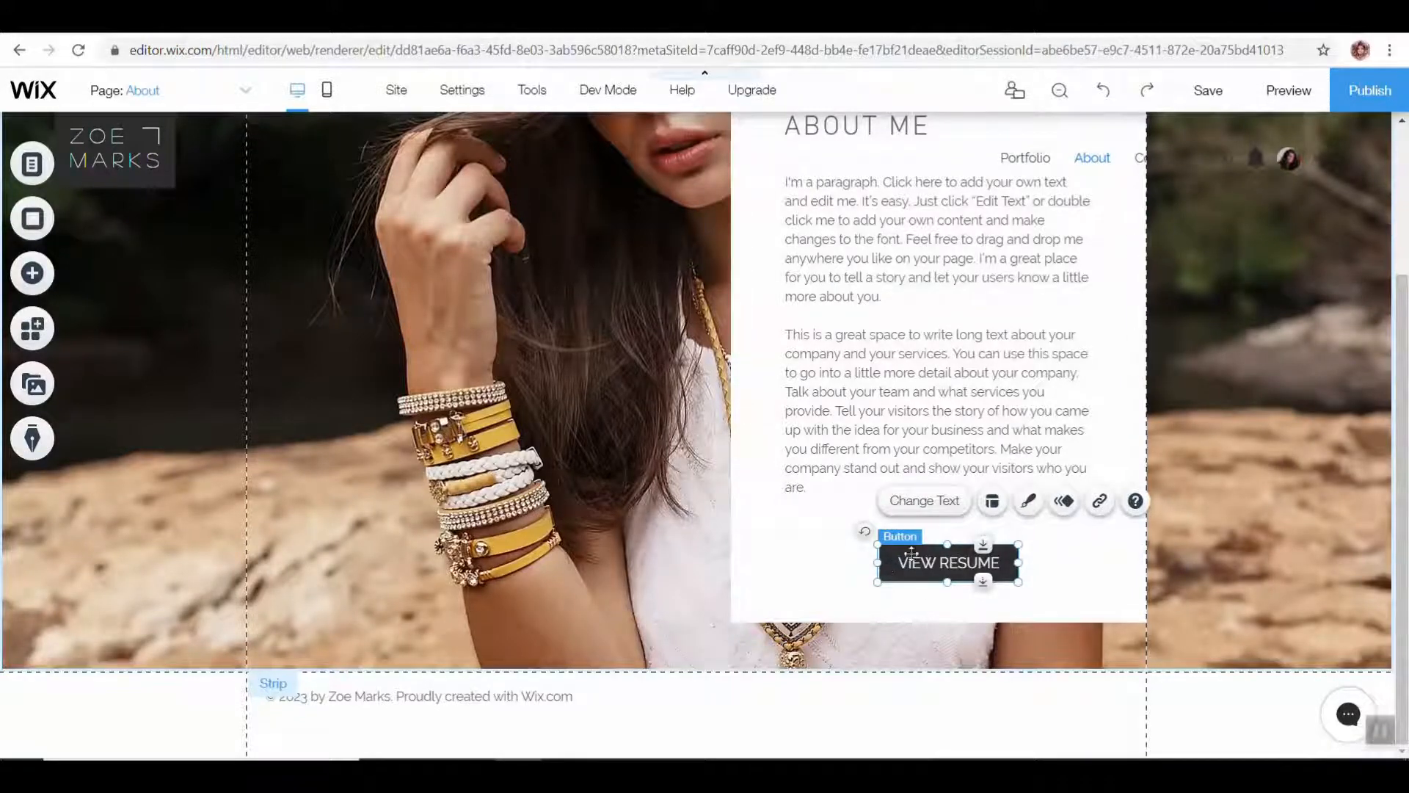
left_click(1062, 563)
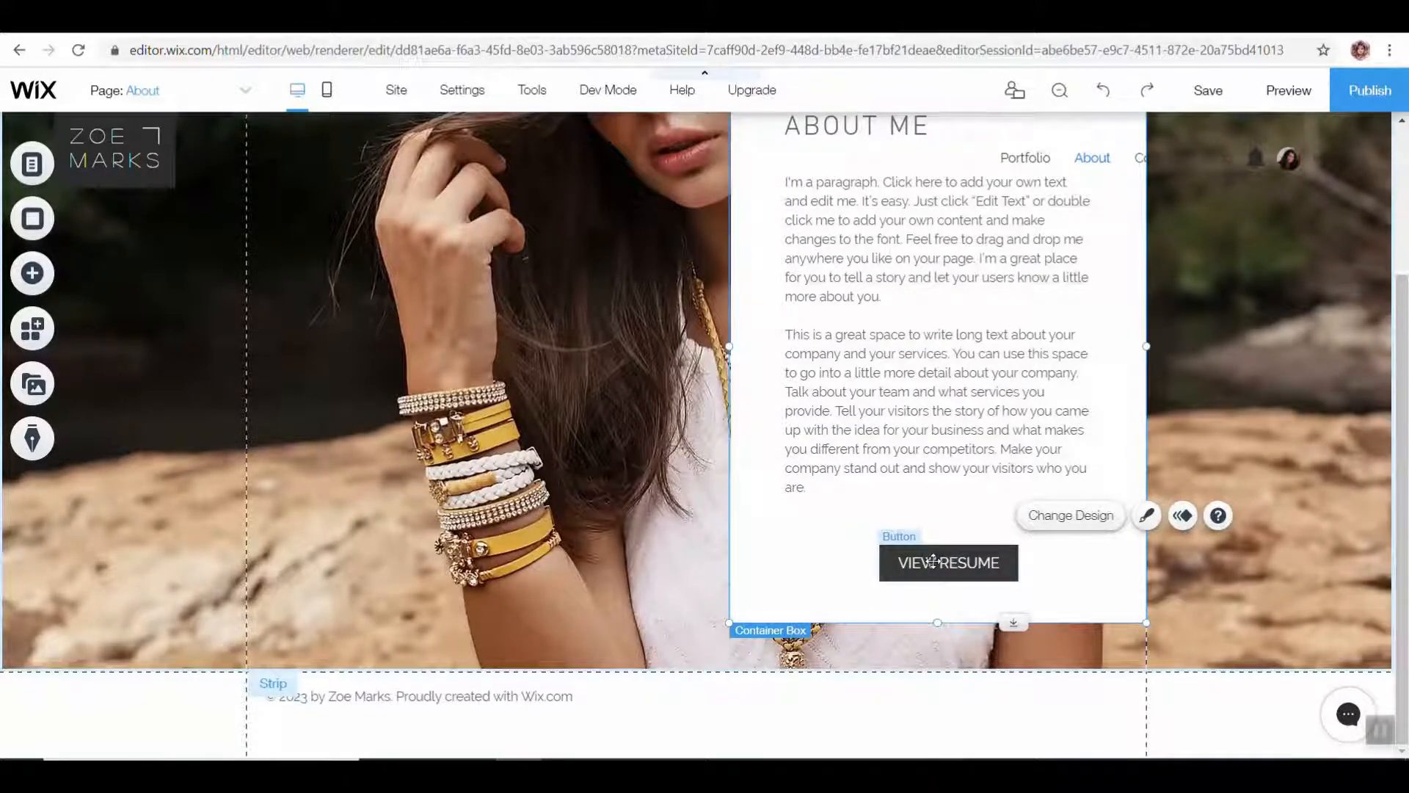
key("ctrl+s")
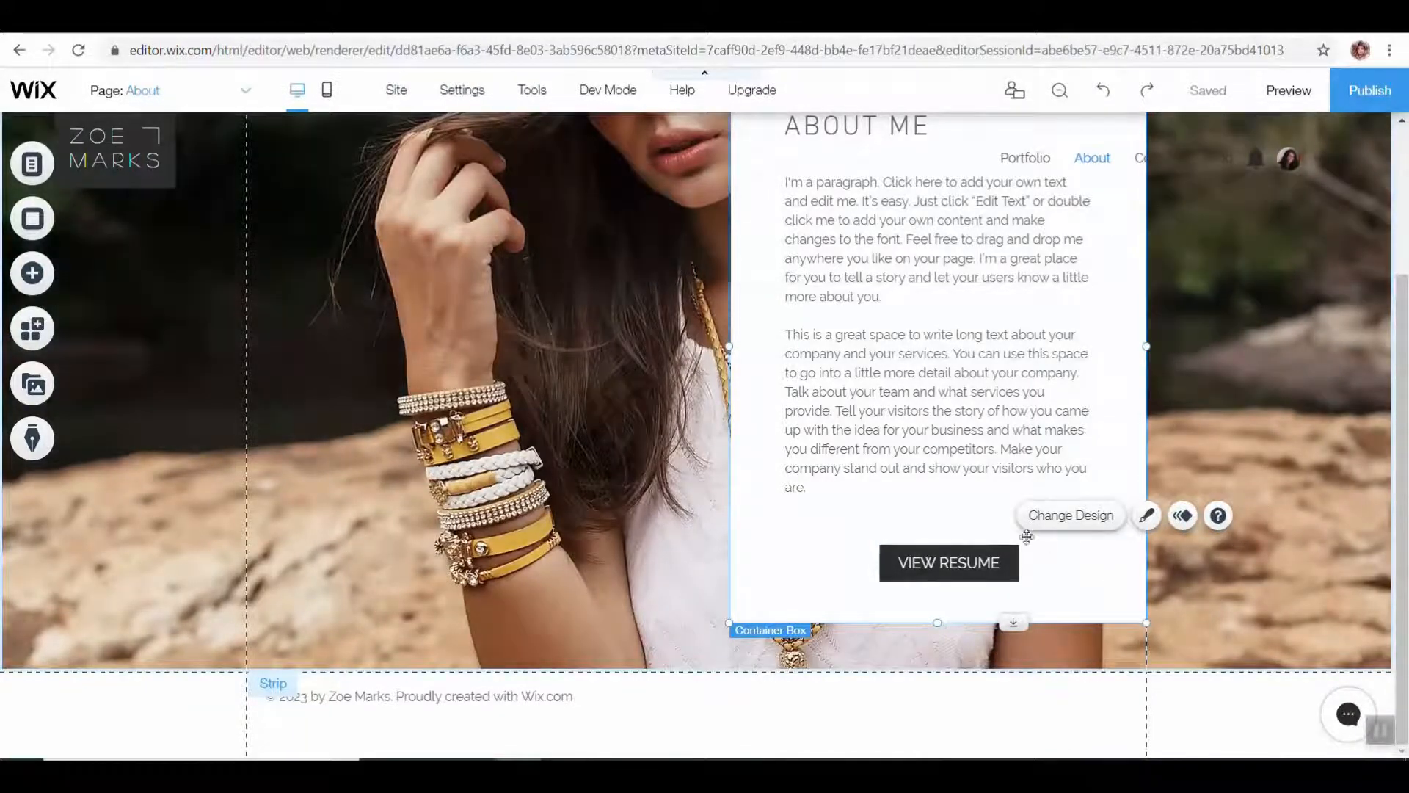
Step: Open the link settings of the VIEW RESUME button and choose the Contact page as its link target
left_click(971, 563)
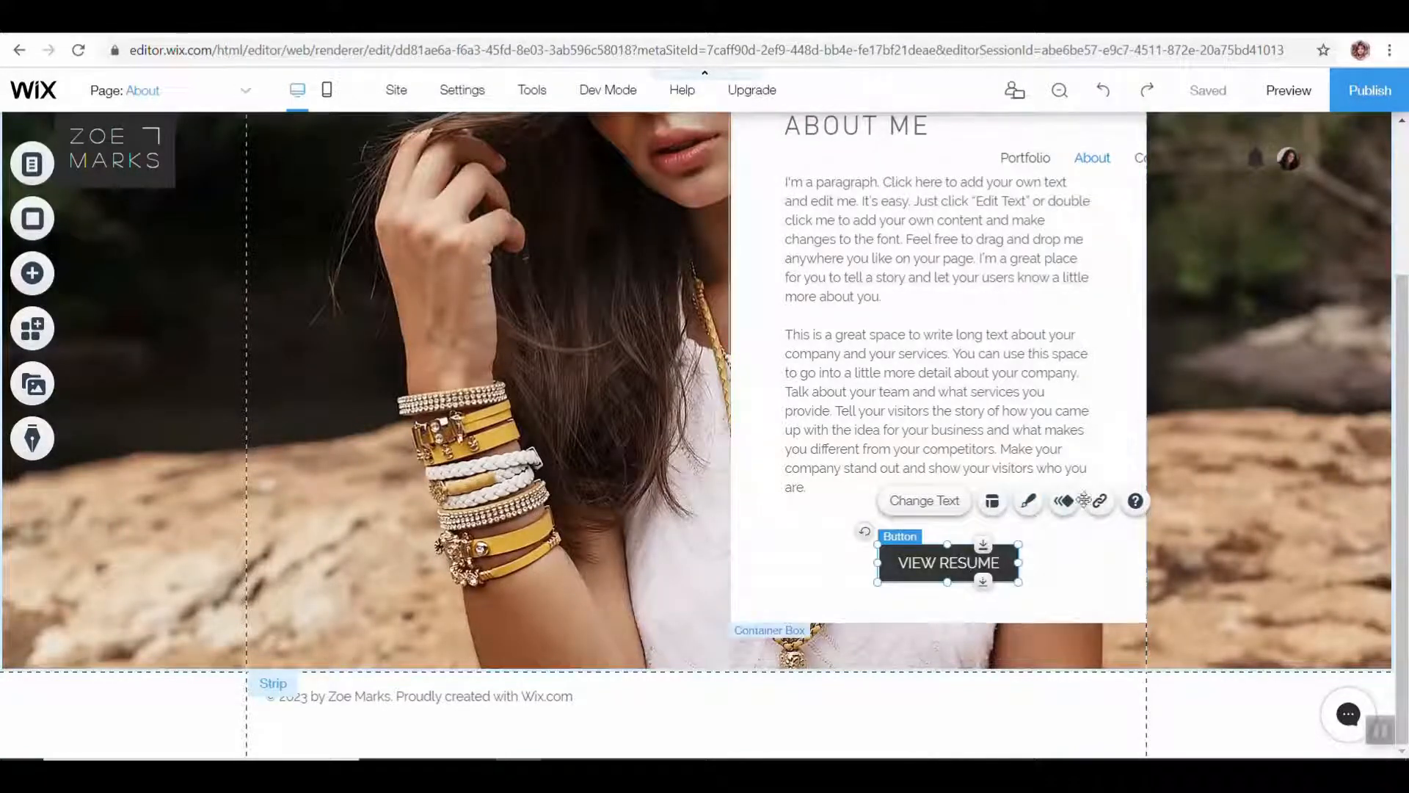
left_click(1099, 501)
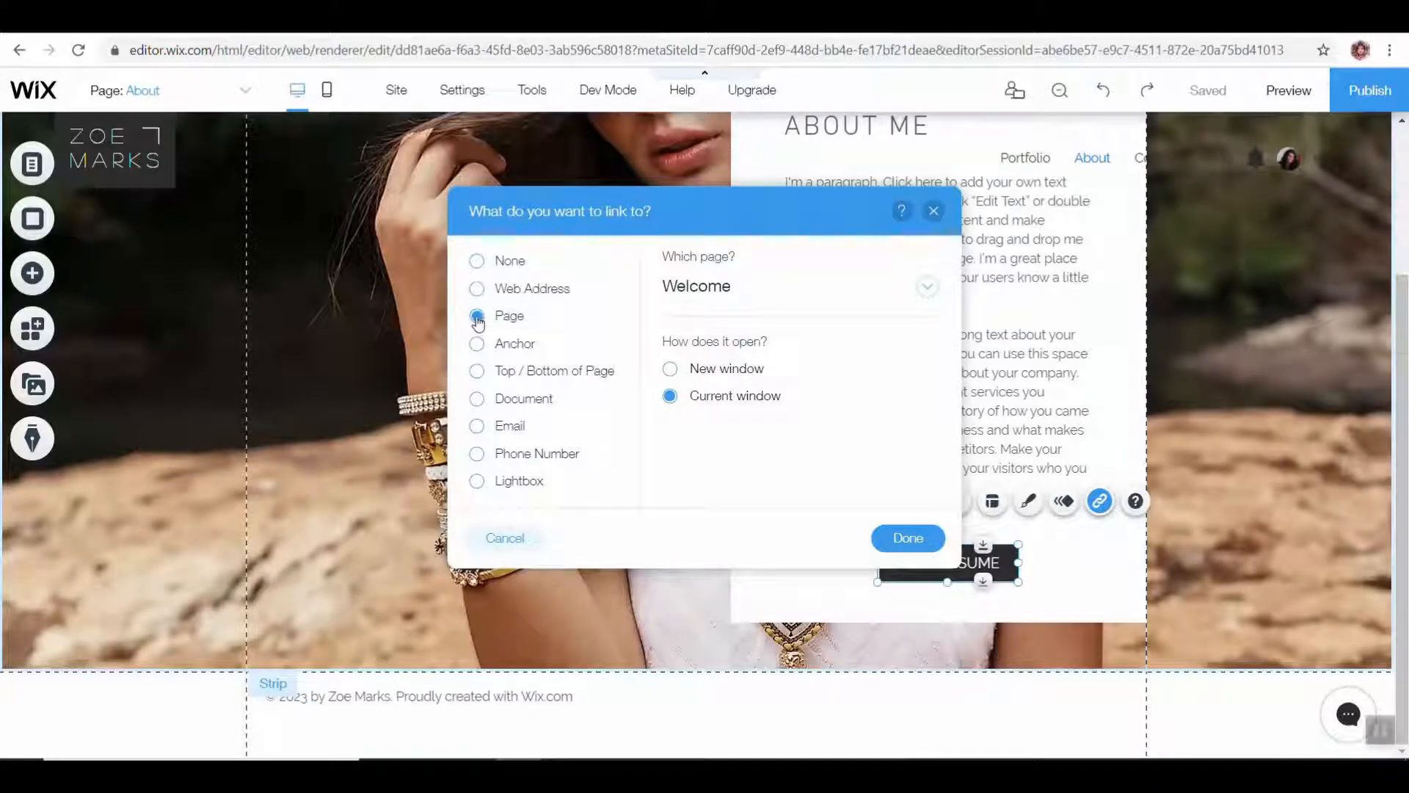
left_click(733, 306)
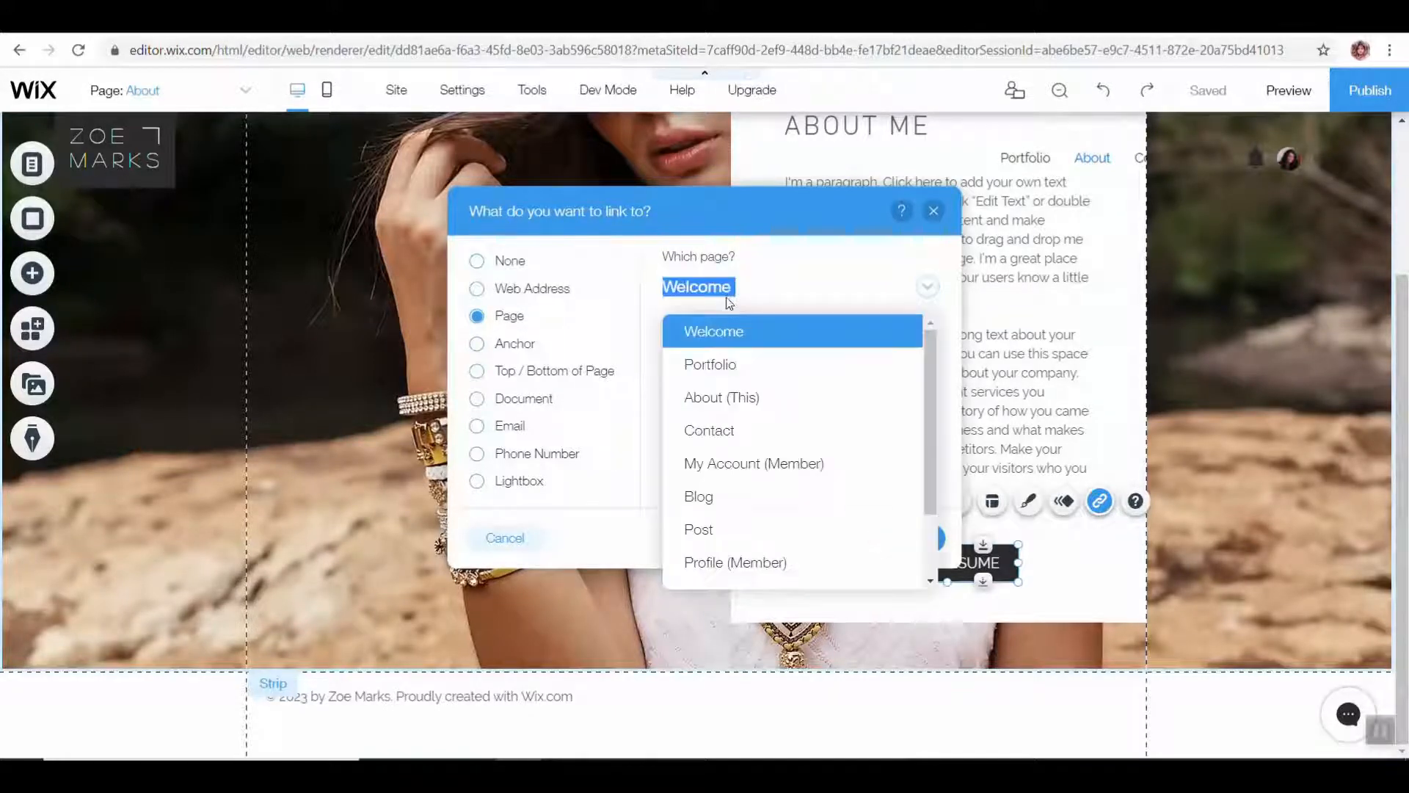
left_click(736, 434)
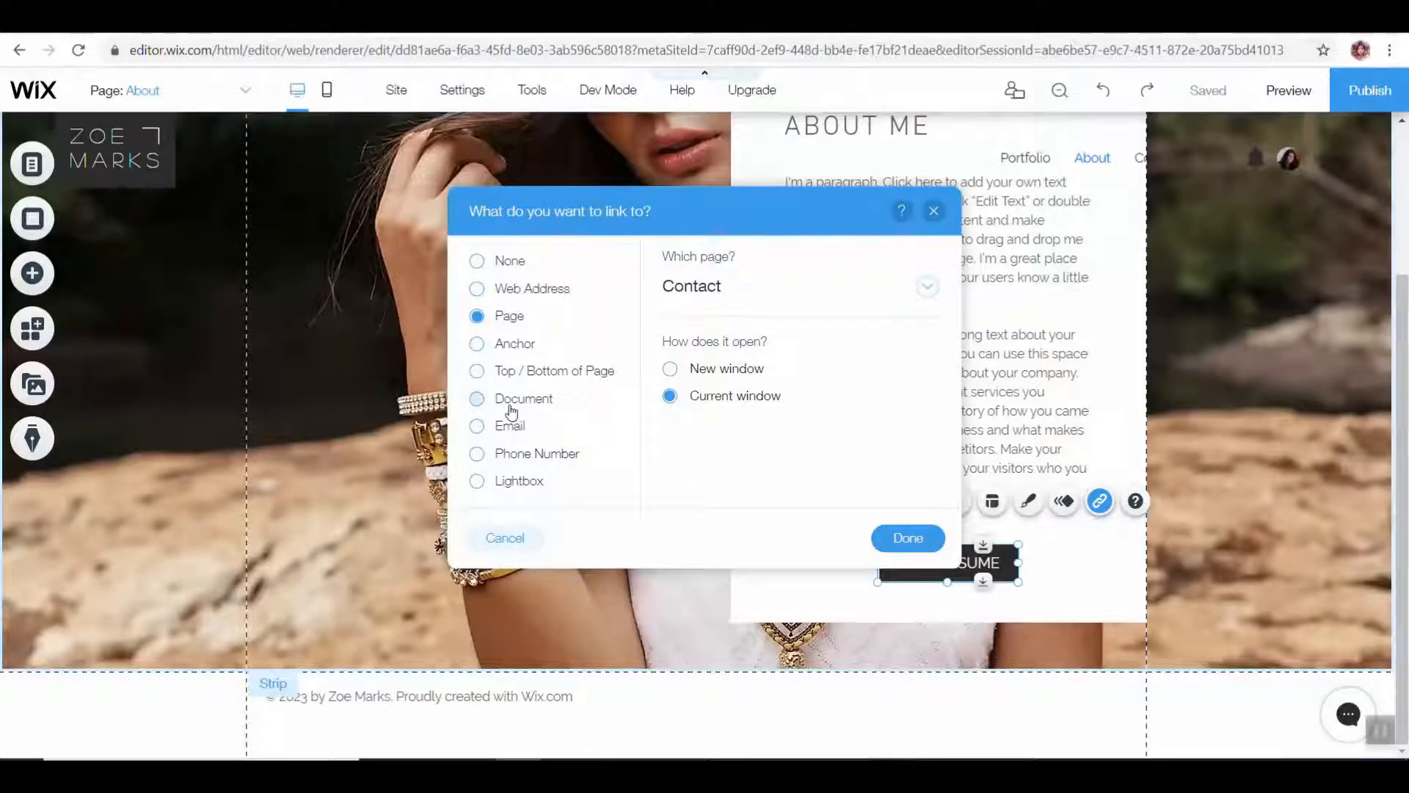
Step: Switch the button's link type to Document and start uploading a file from the computer
left_click(477, 399)
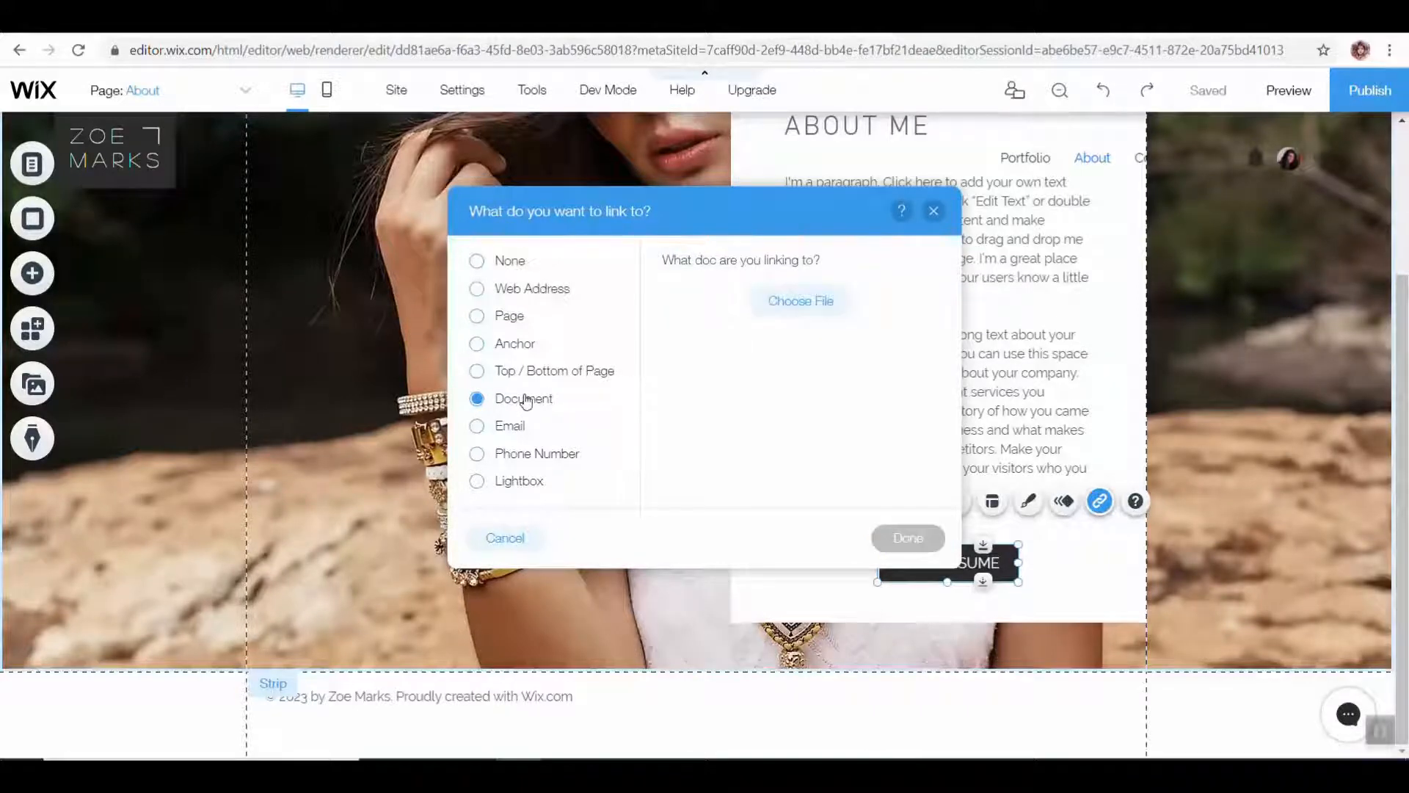
left_click(807, 307)
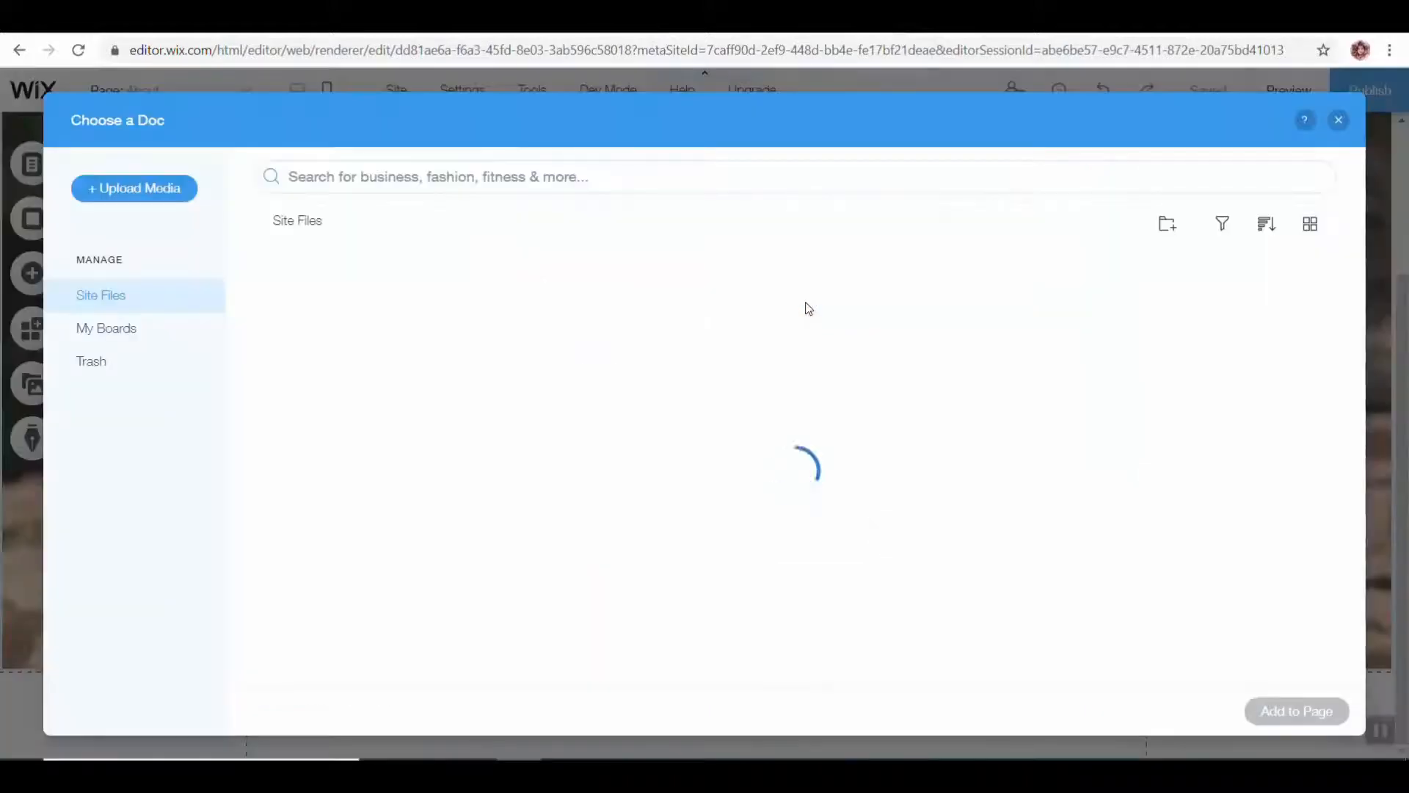
left_click(122, 190)
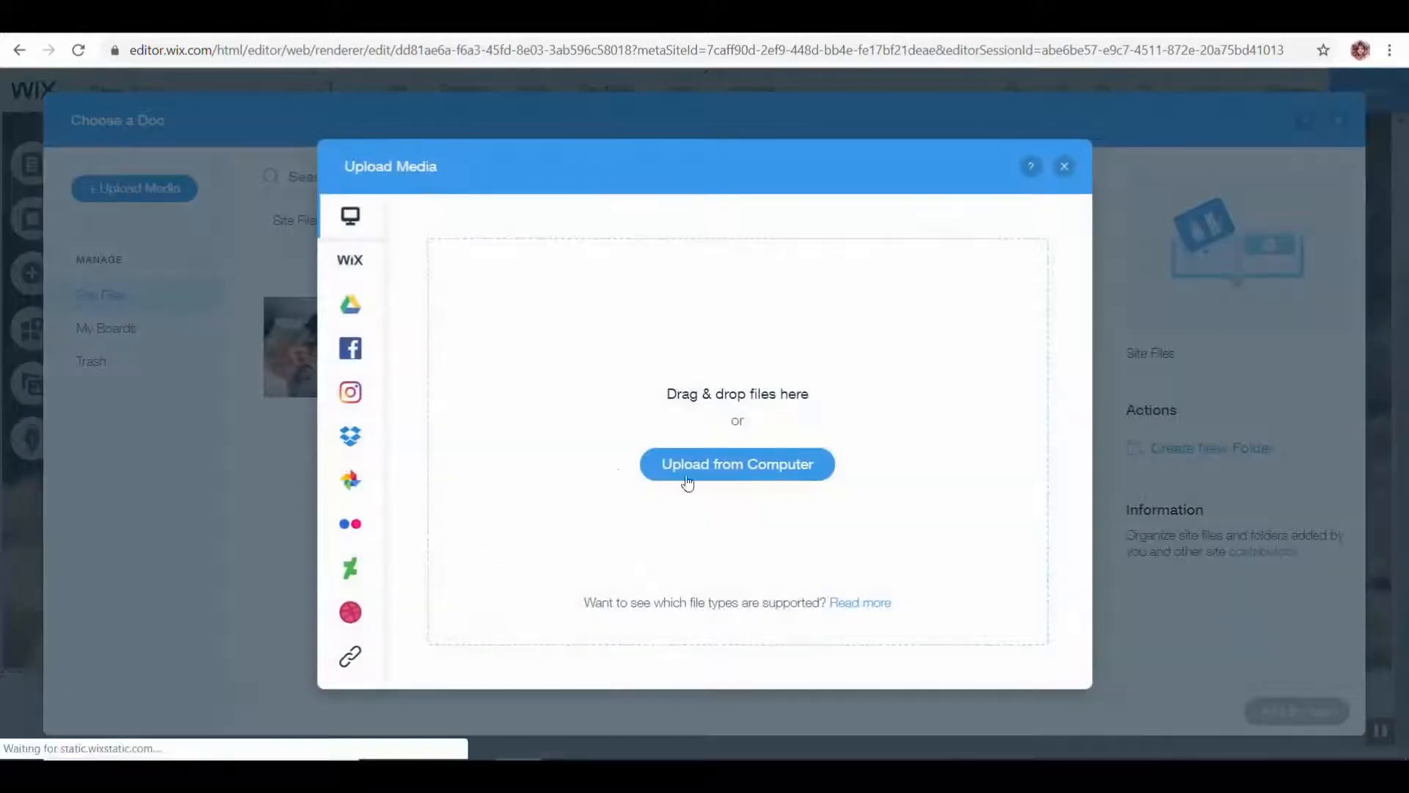
left_click(724, 464)
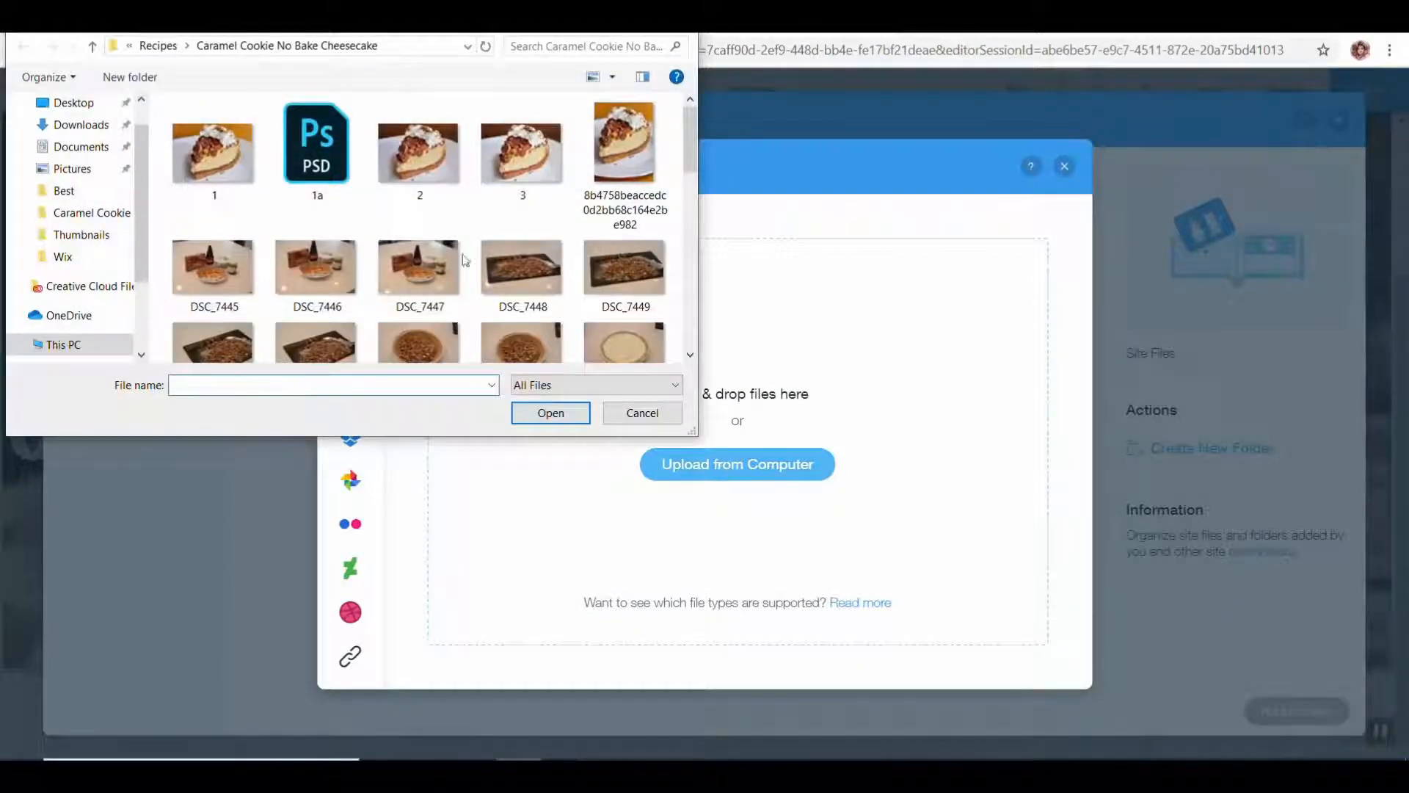
Step: Upload the Wrap Supplies PDF from the North > Class folder on TOSHIBA EXT (F:) and apply it as the button's linked document
scroll(29, 323, "down", 2)
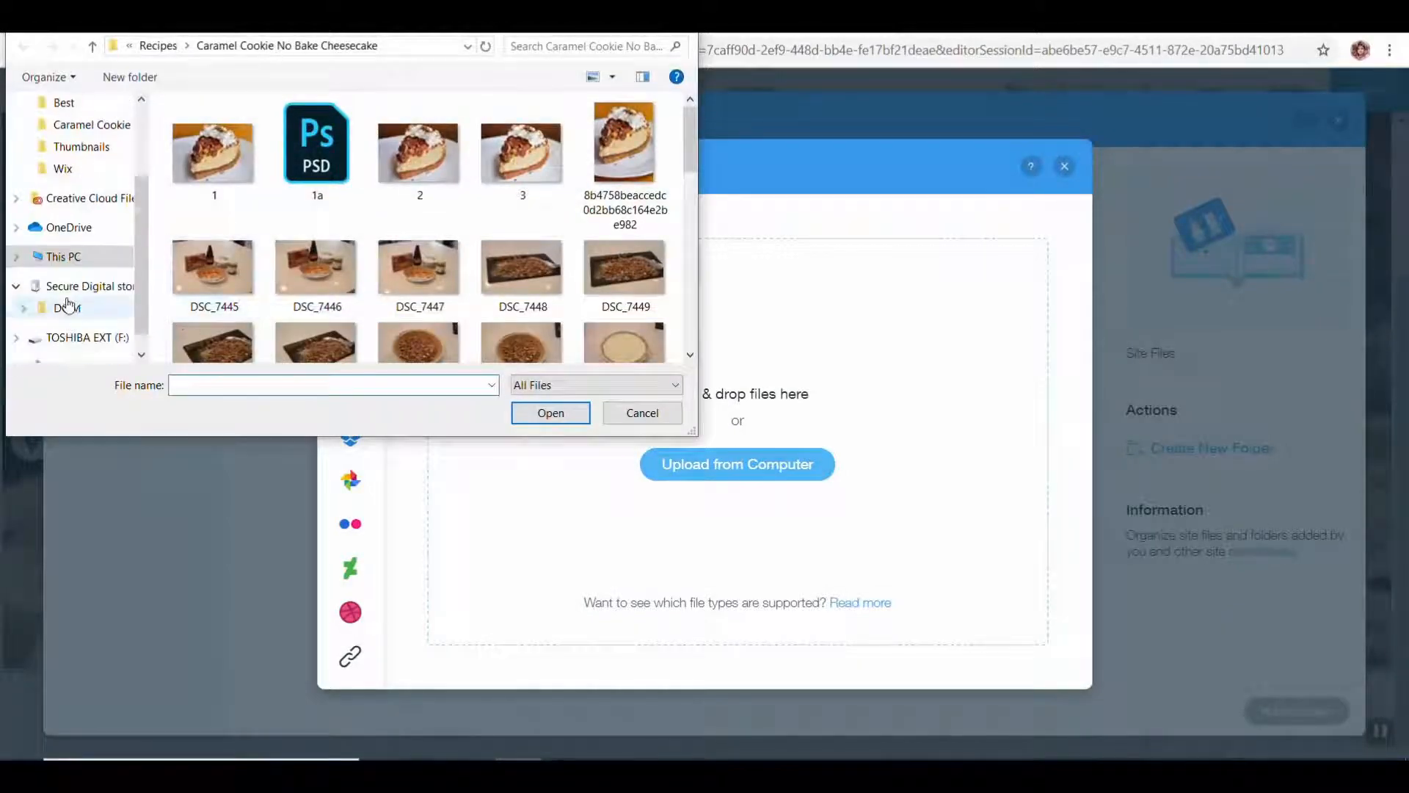
left_click(68, 307)
scroll(85, 315, "down", 1)
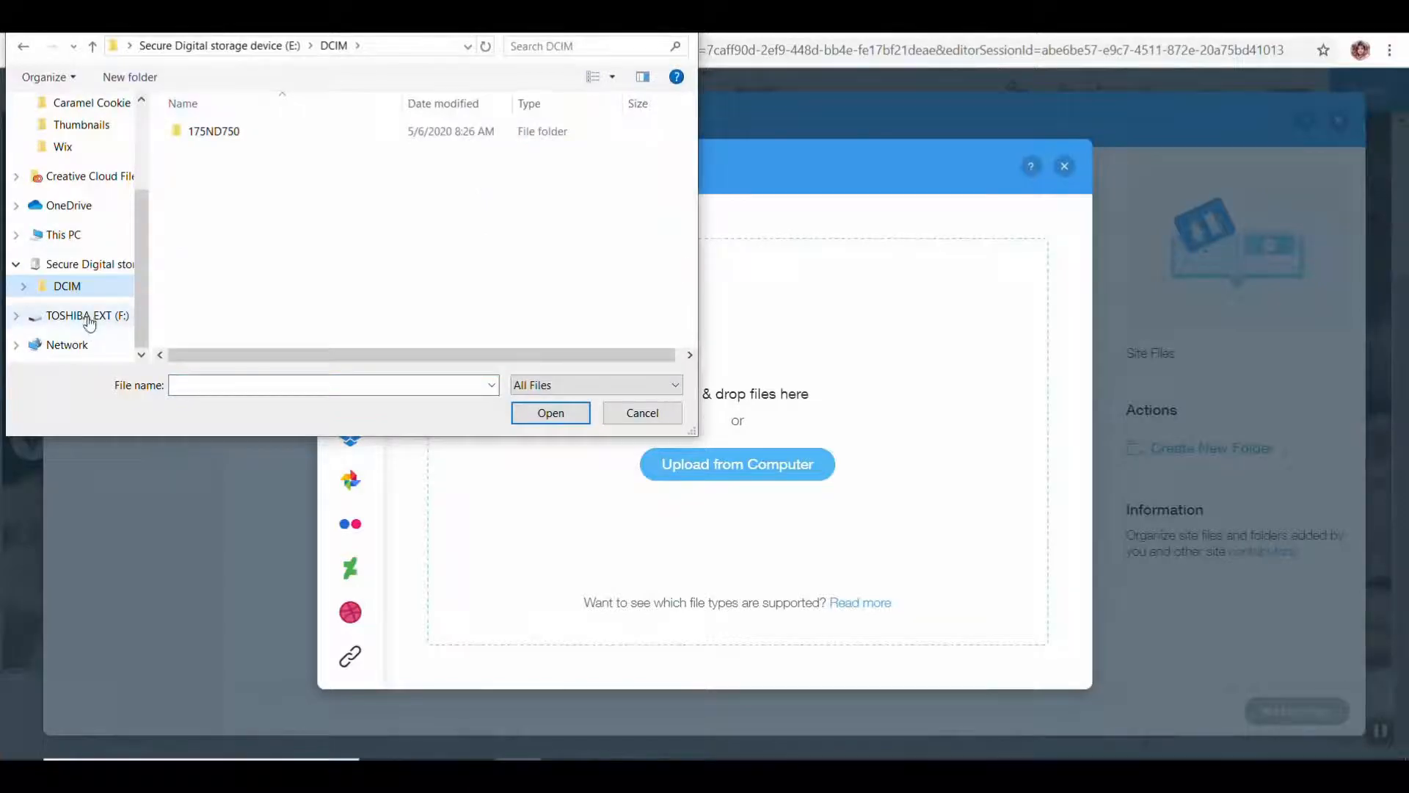
left_click(89, 321)
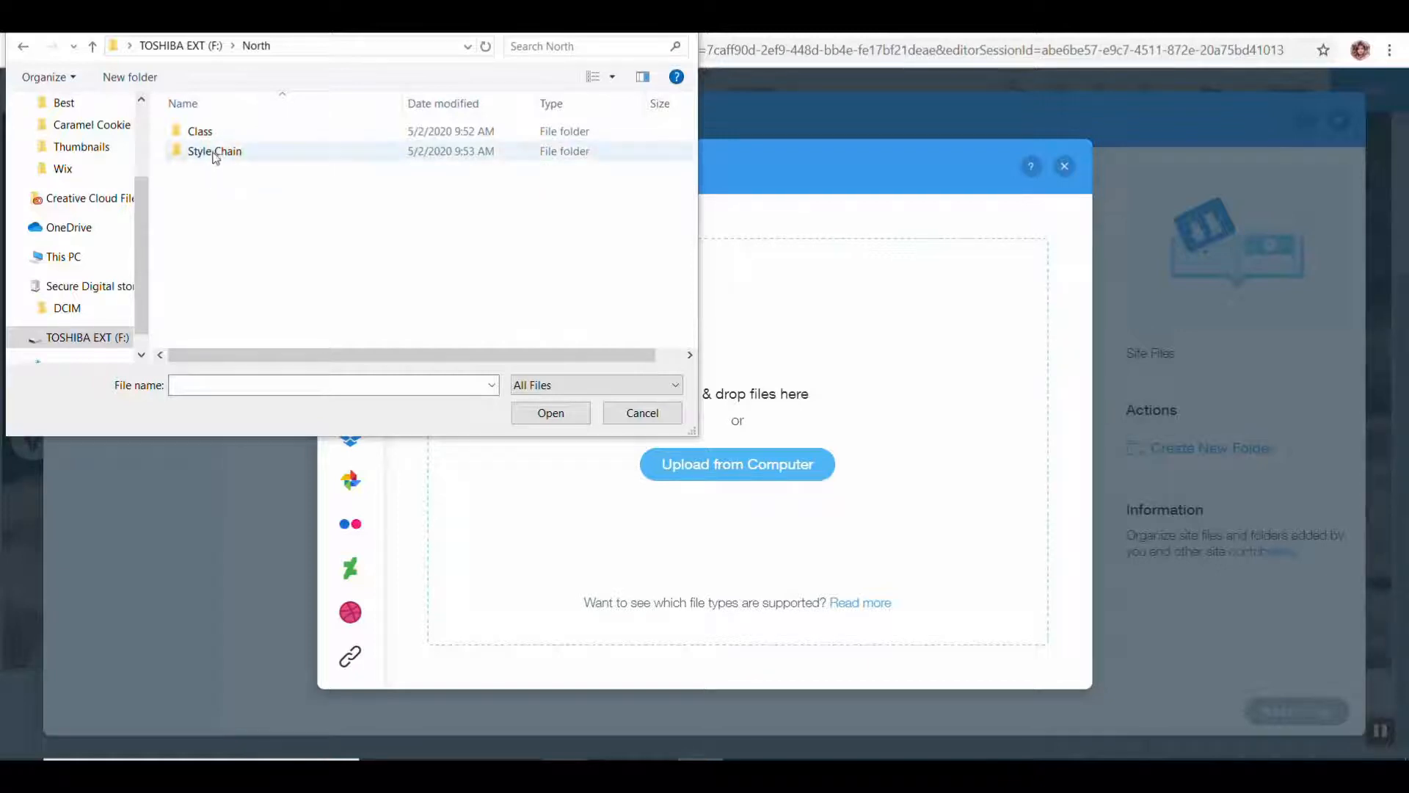
double_click(218, 133)
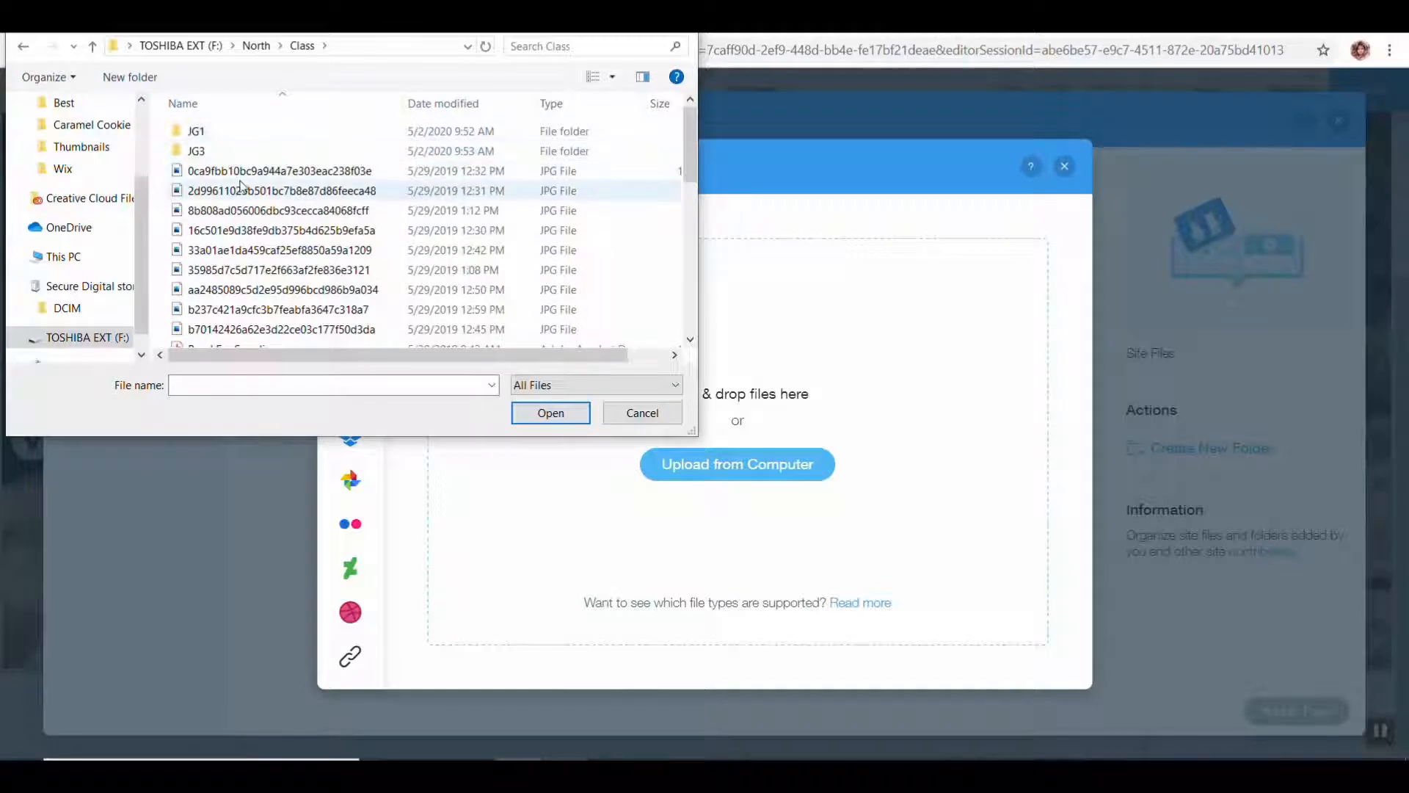
scroll(242, 186, "down", 5)
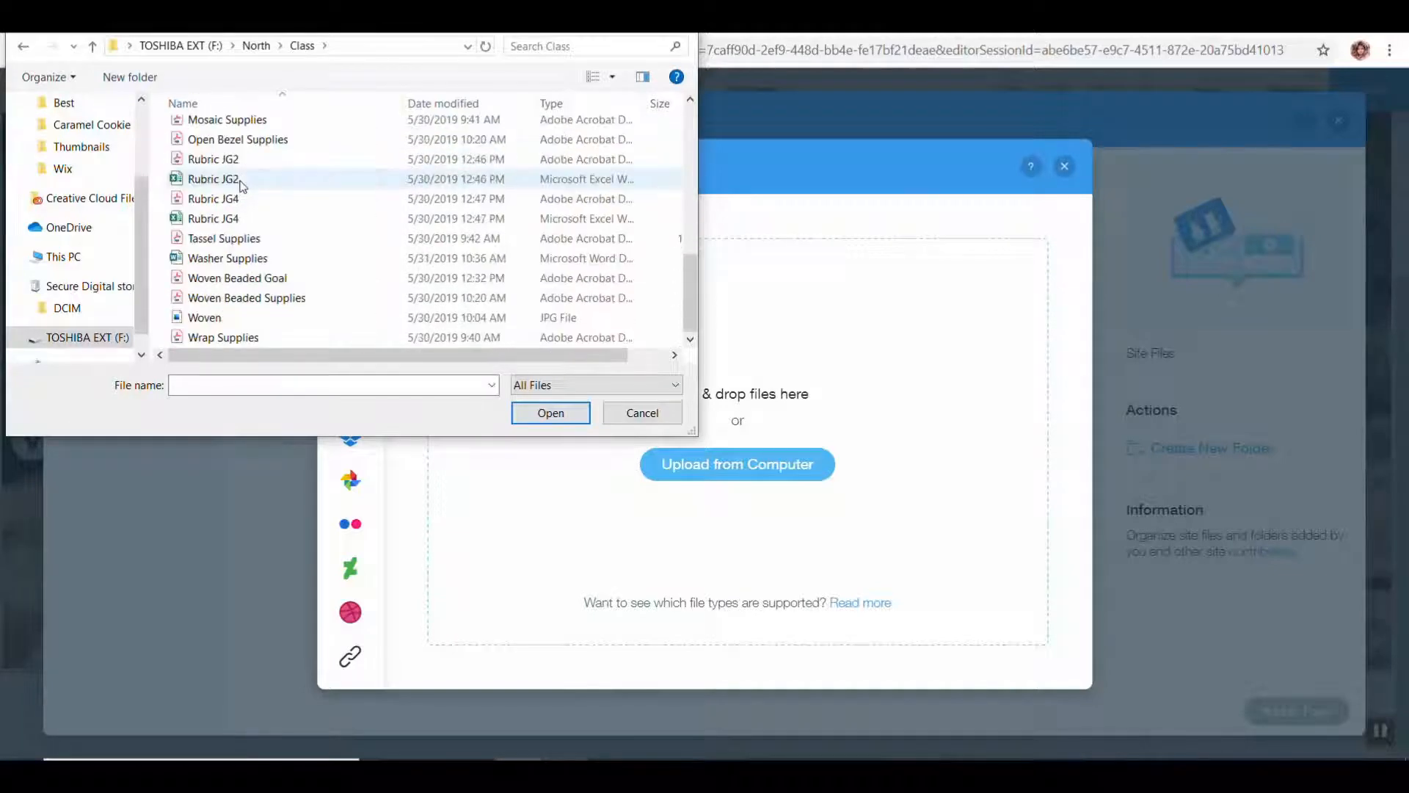
left_click(232, 339)
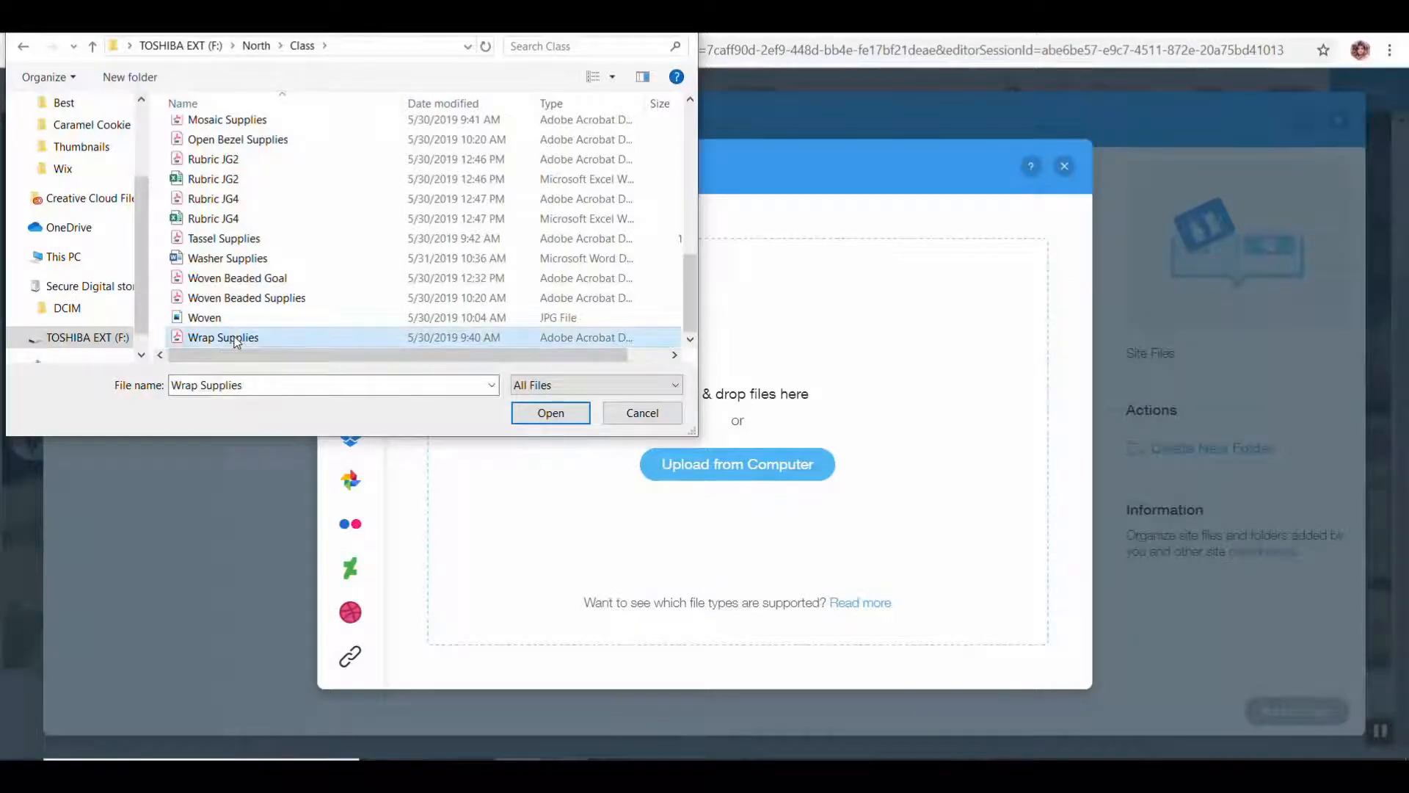
left_click(573, 412)
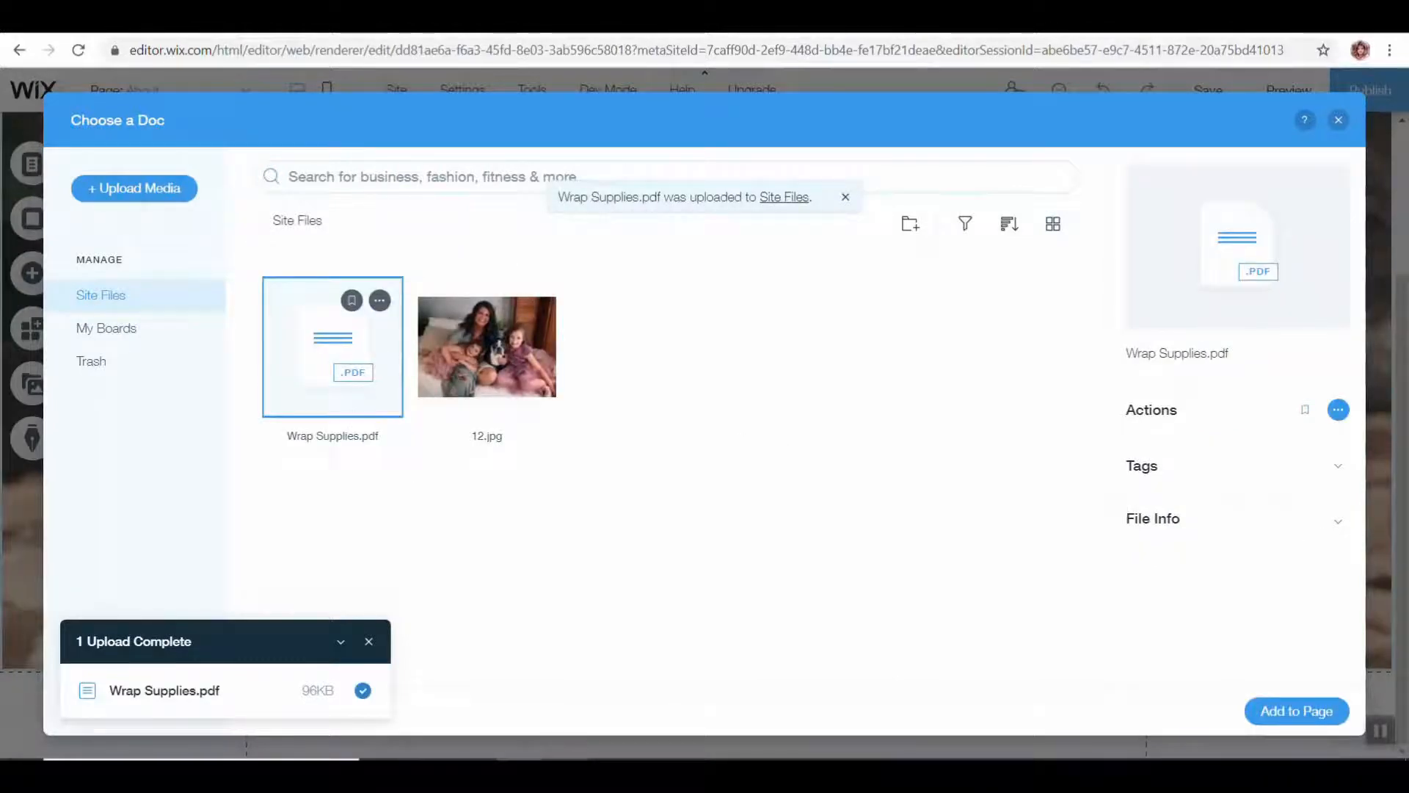
left_click(1303, 722)
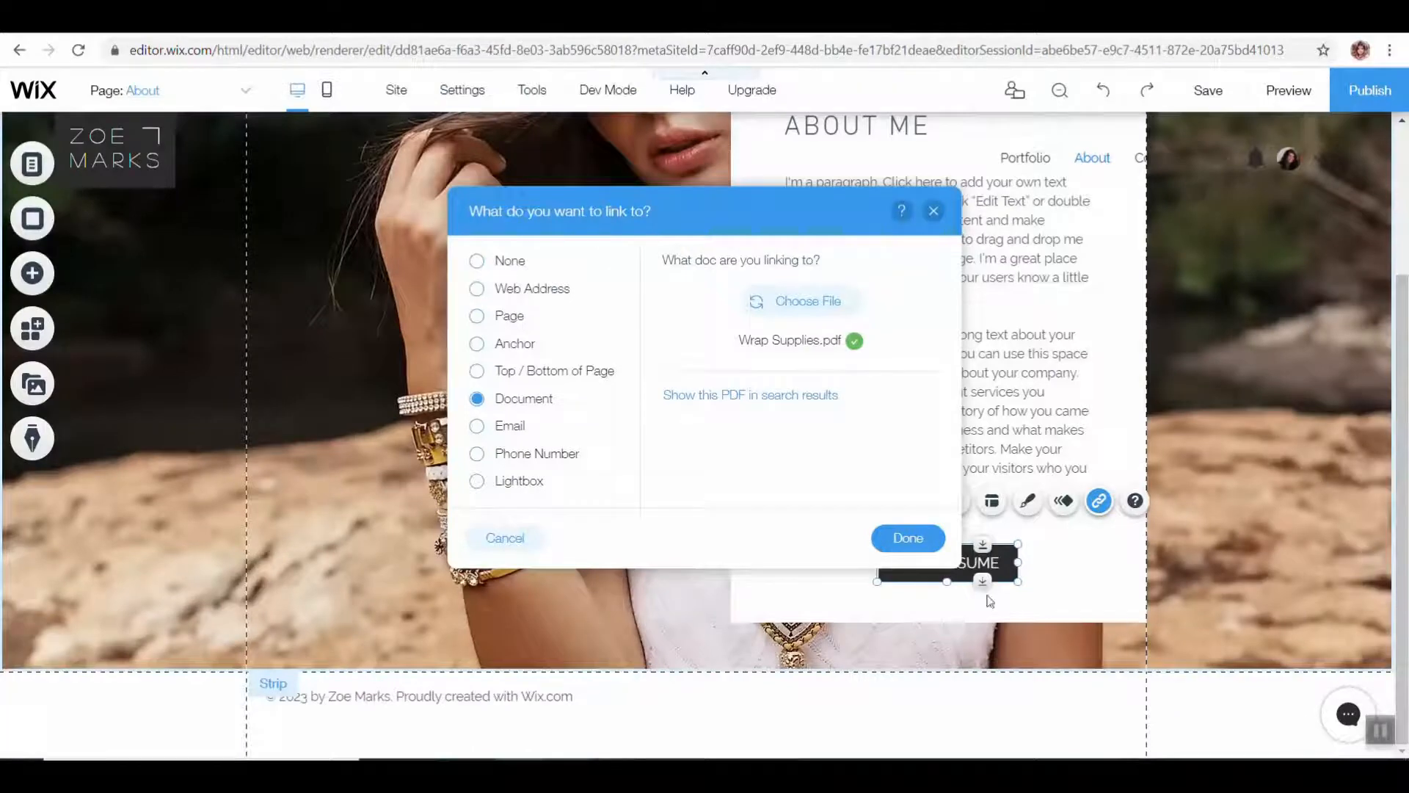
left_click(910, 538)
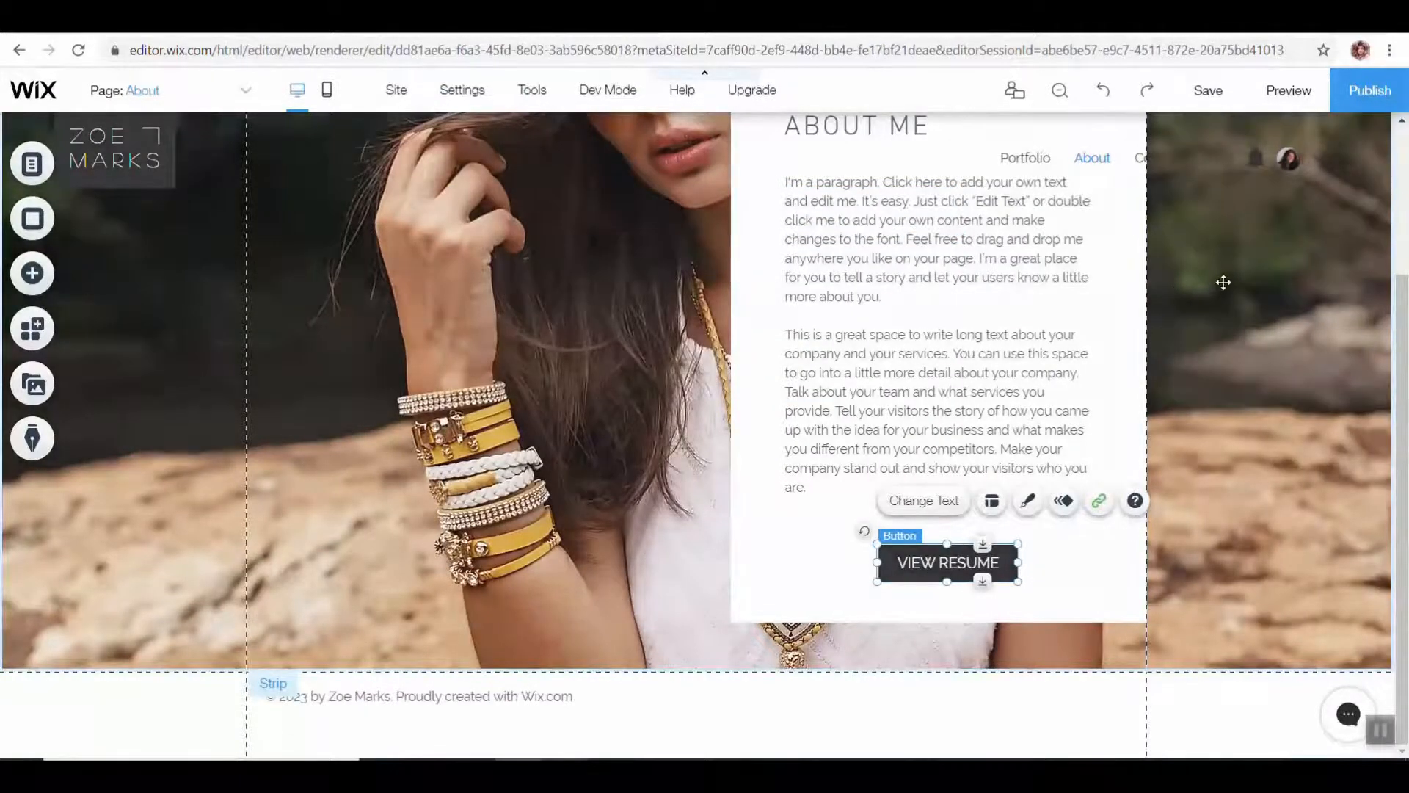
Step: Preview the site, test the VIEW RESUME button by viewing its linked PDF, and return to the editor
left_click(1275, 92)
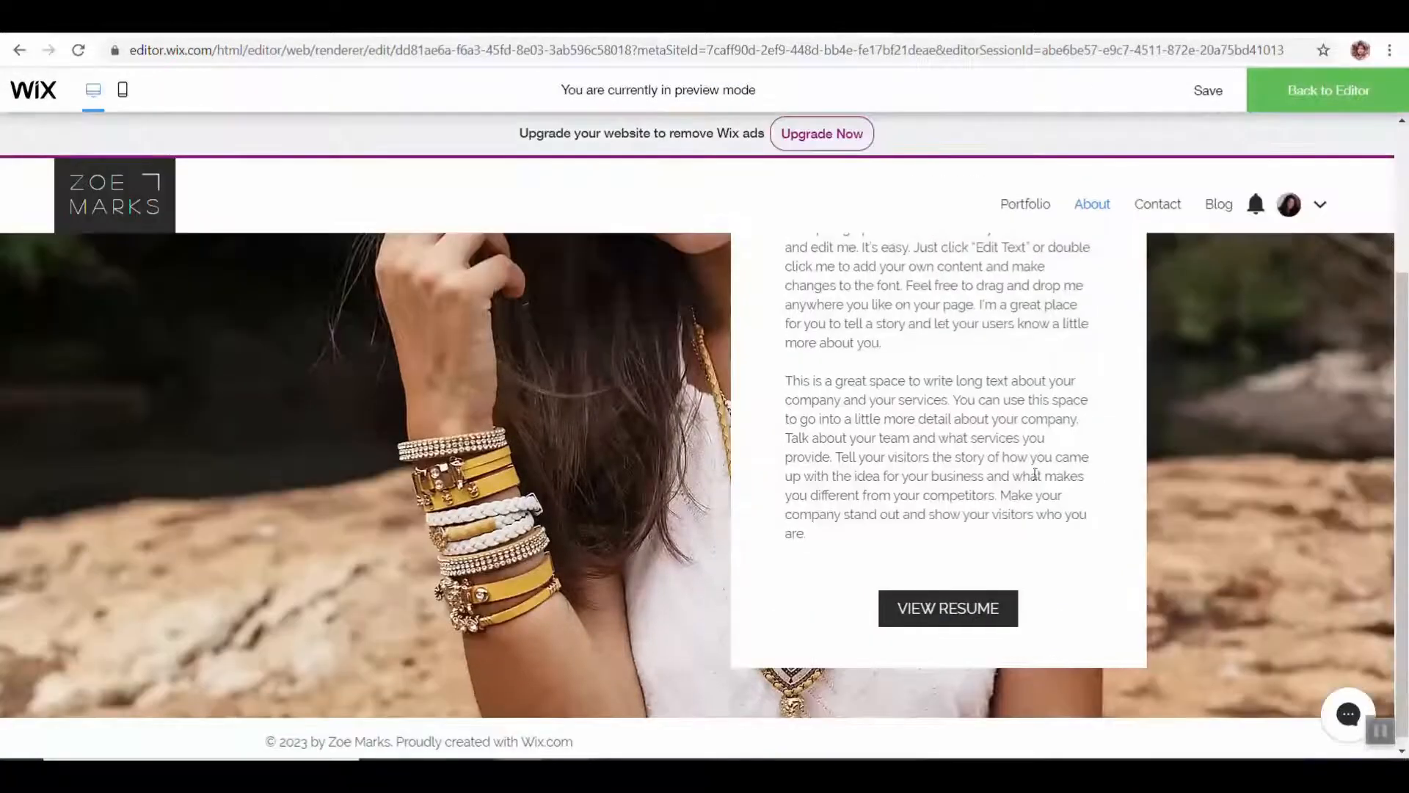
left_click(964, 606)
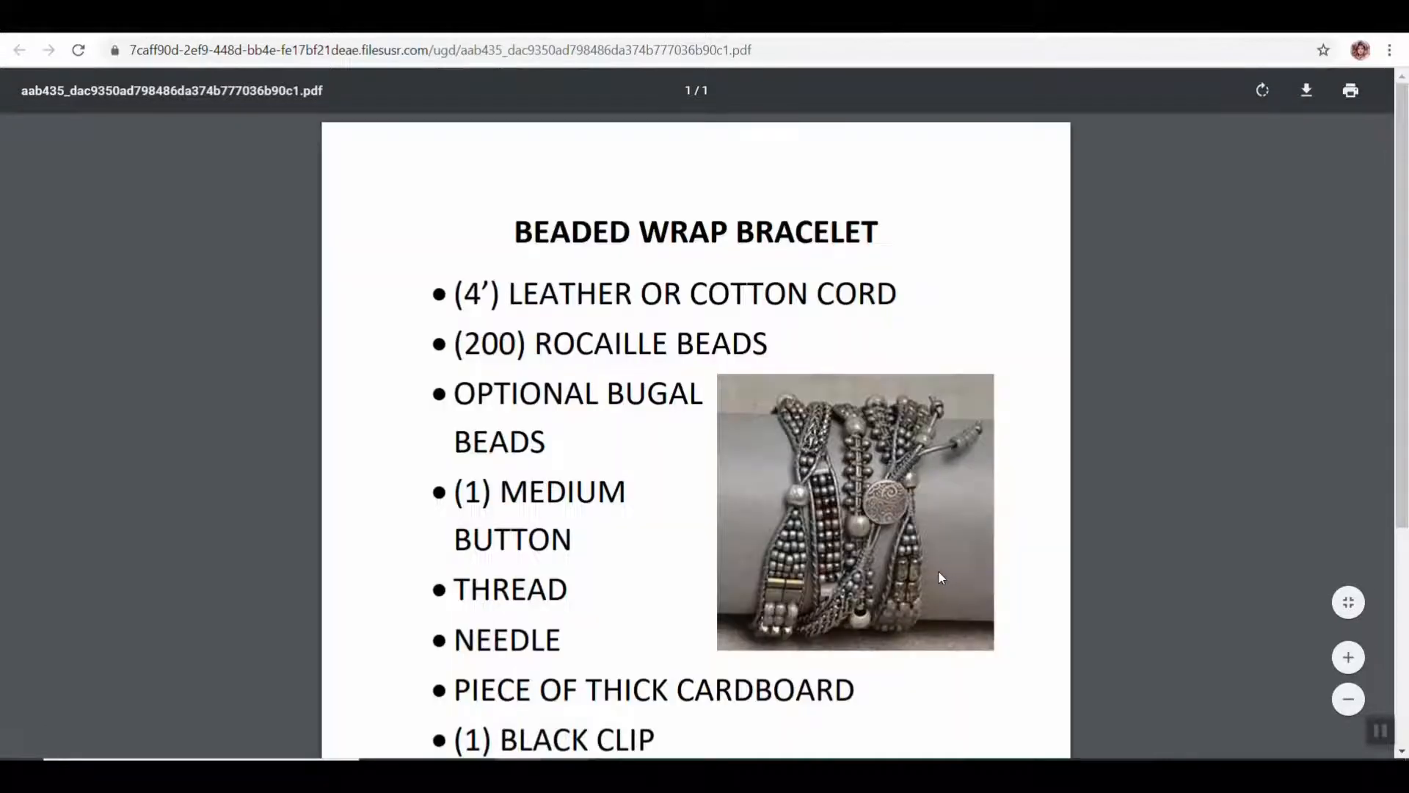
scroll(763, 371, "down", 5)
scroll(759, 368, "up", 5)
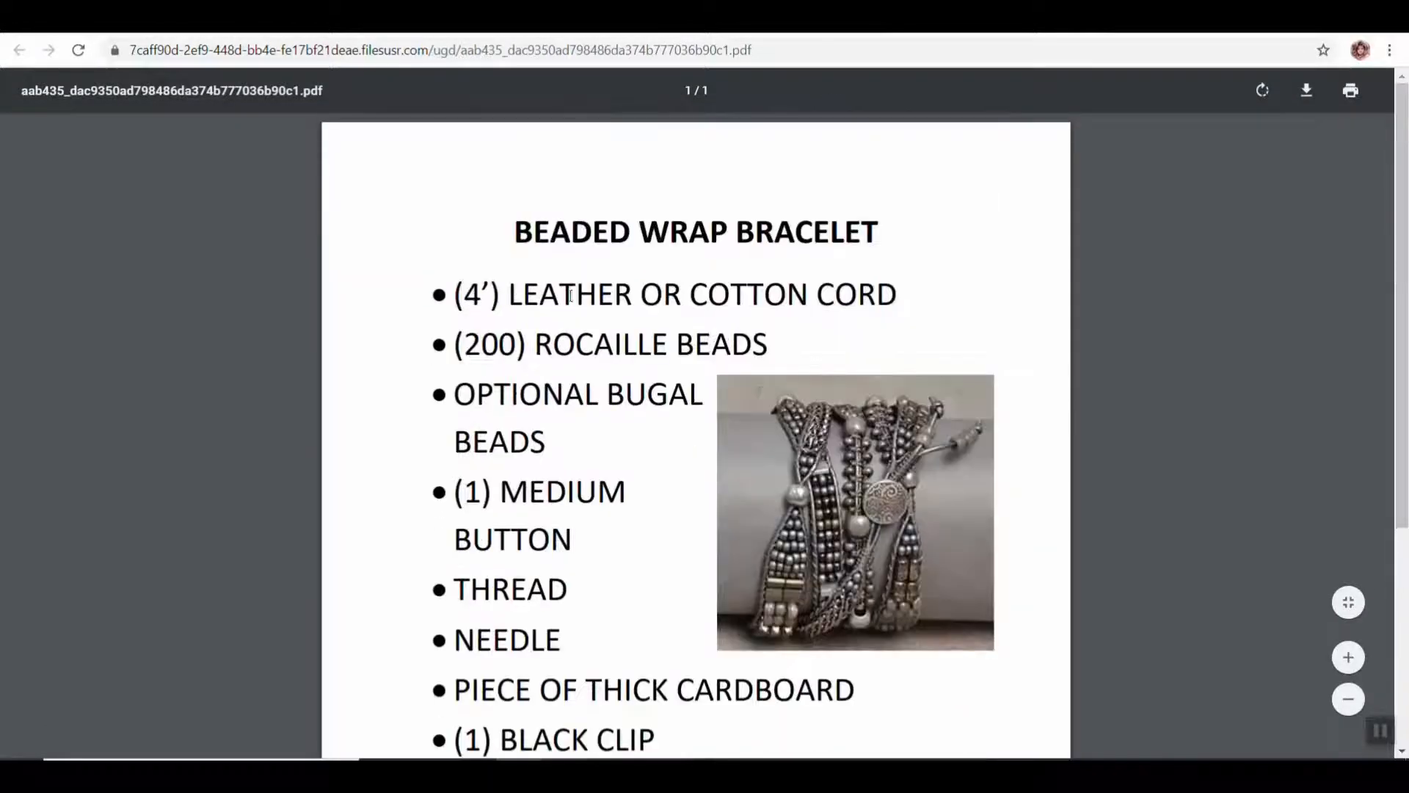
scroll(571, 296, "down", 3)
scroll(584, 662, "up", 3)
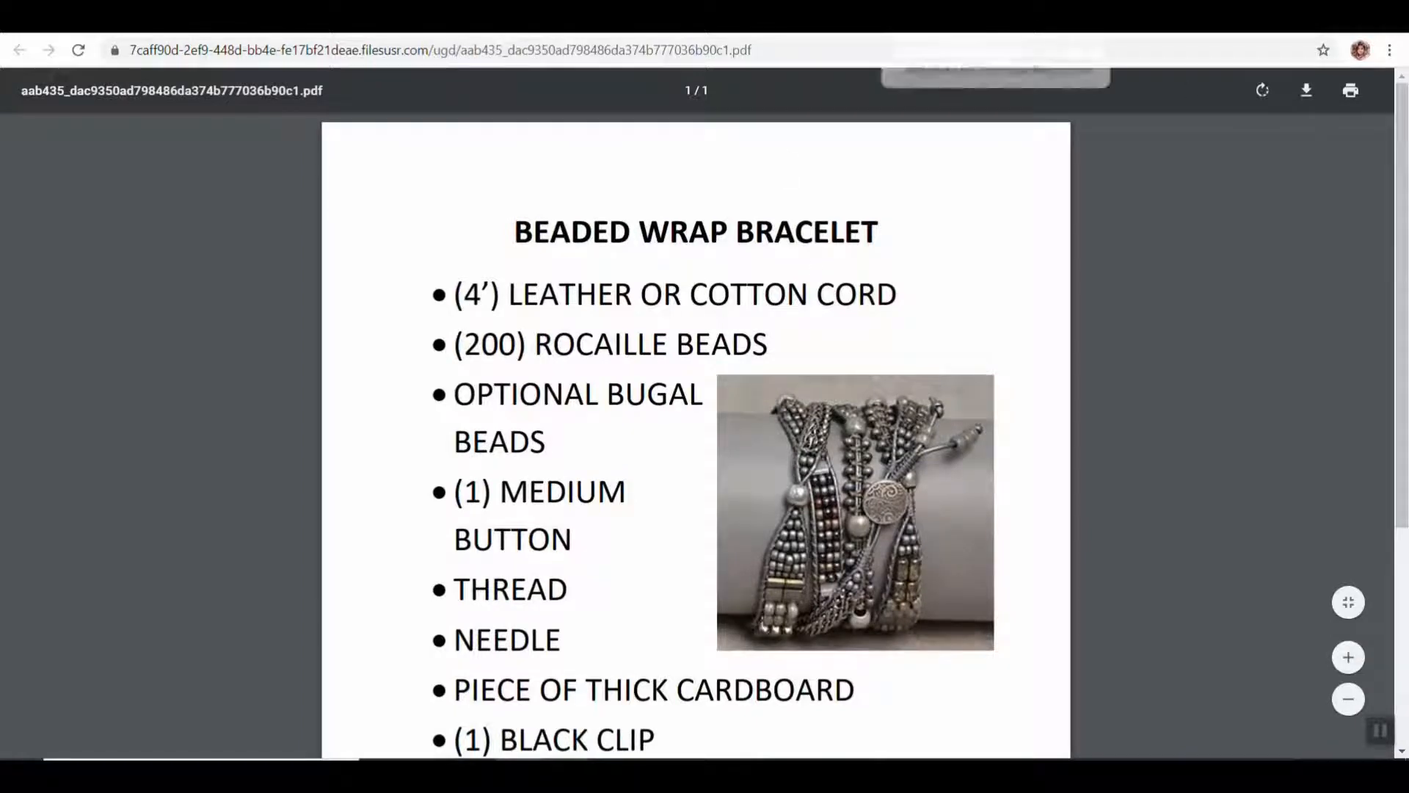
left_click(1091, 17)
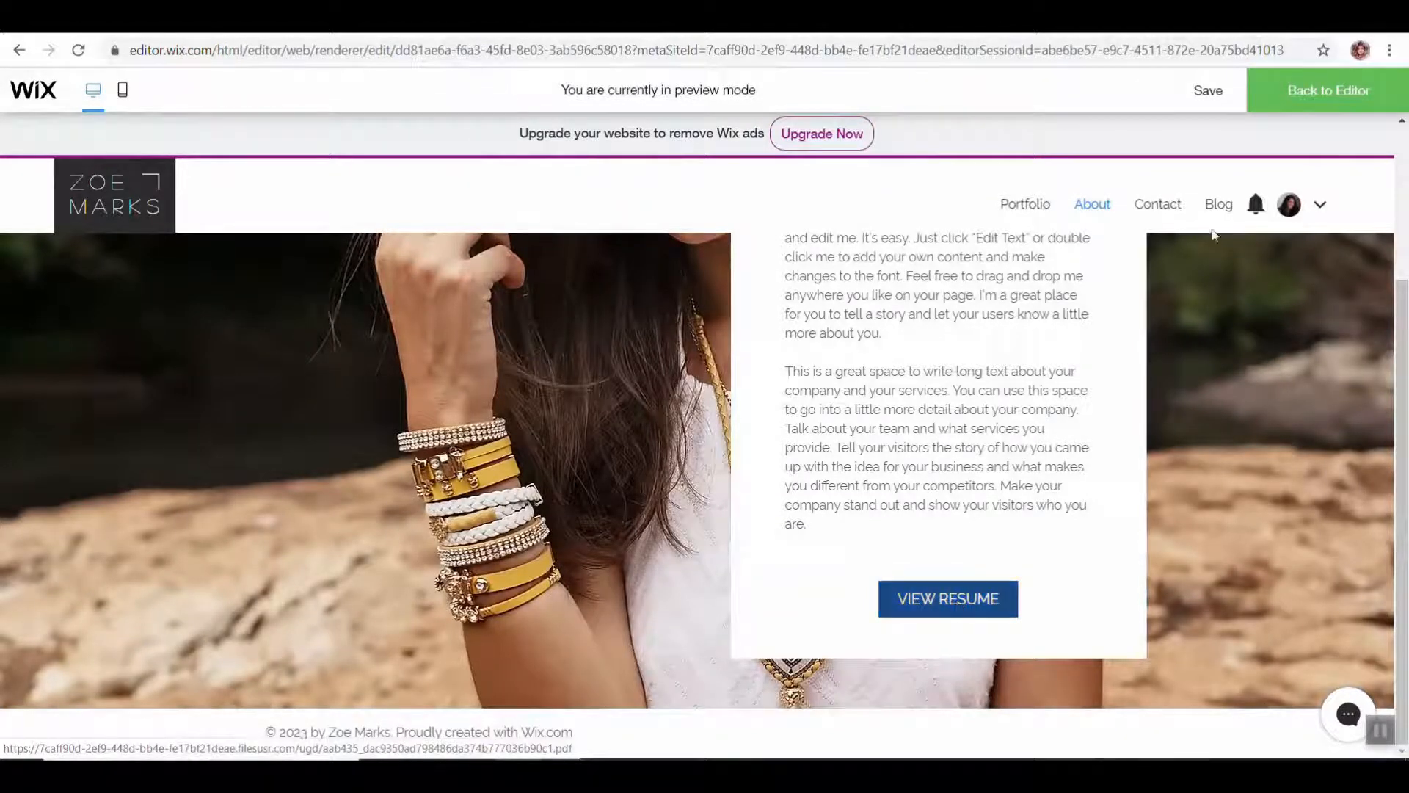
left_click(1296, 92)
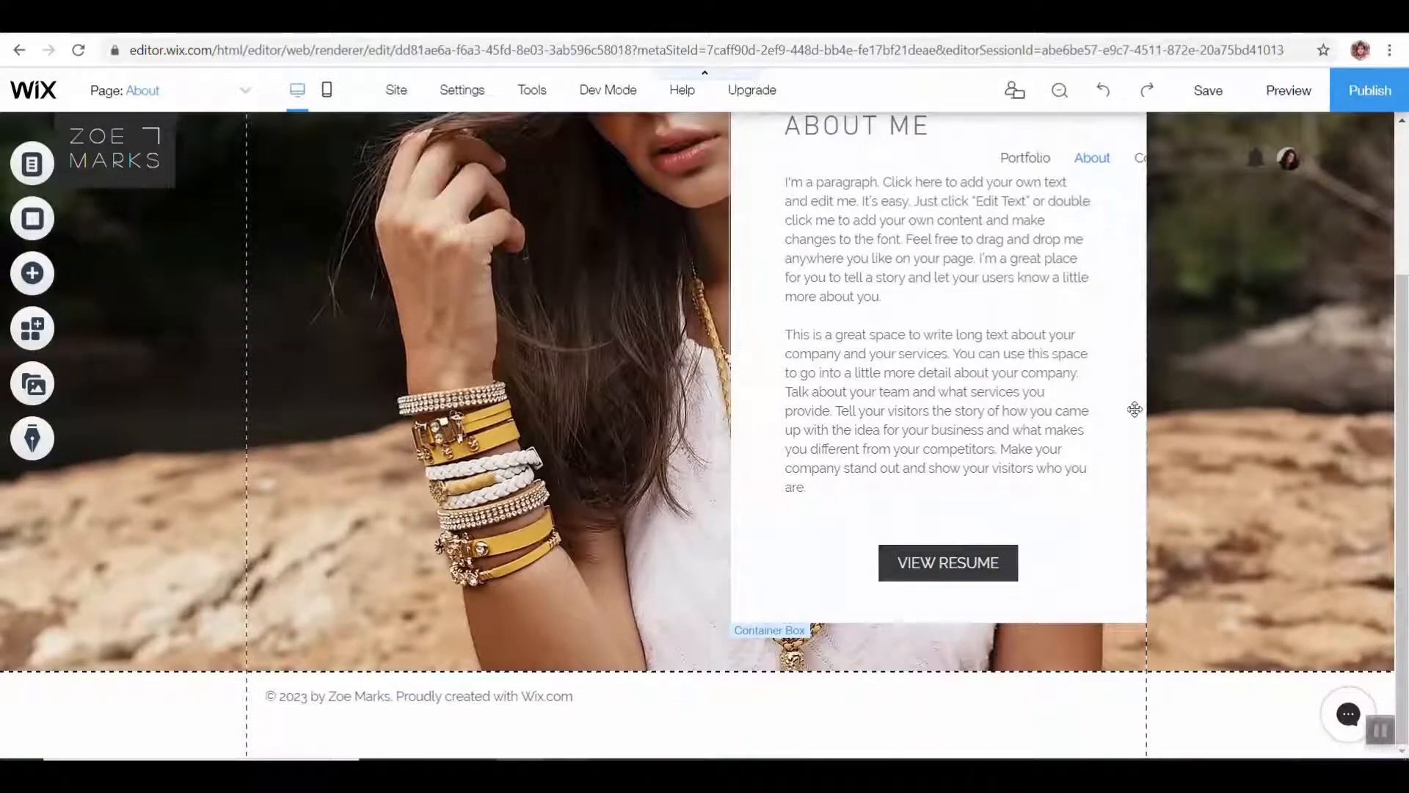
Step: Customize the VIEW RESUME button's hover design by setting its background fill to the grey site color #ACA9A9
left_click(954, 562)
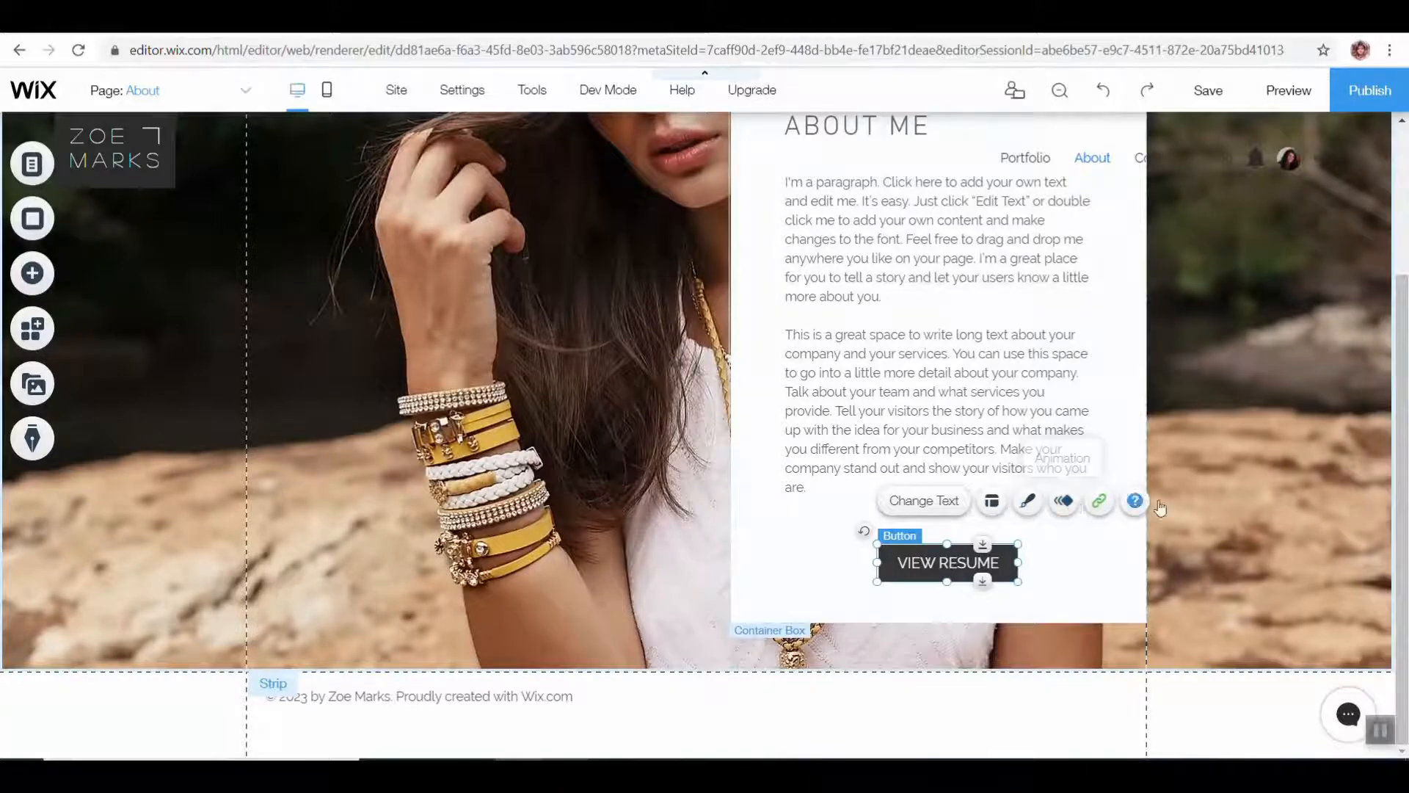
left_click(1029, 501)
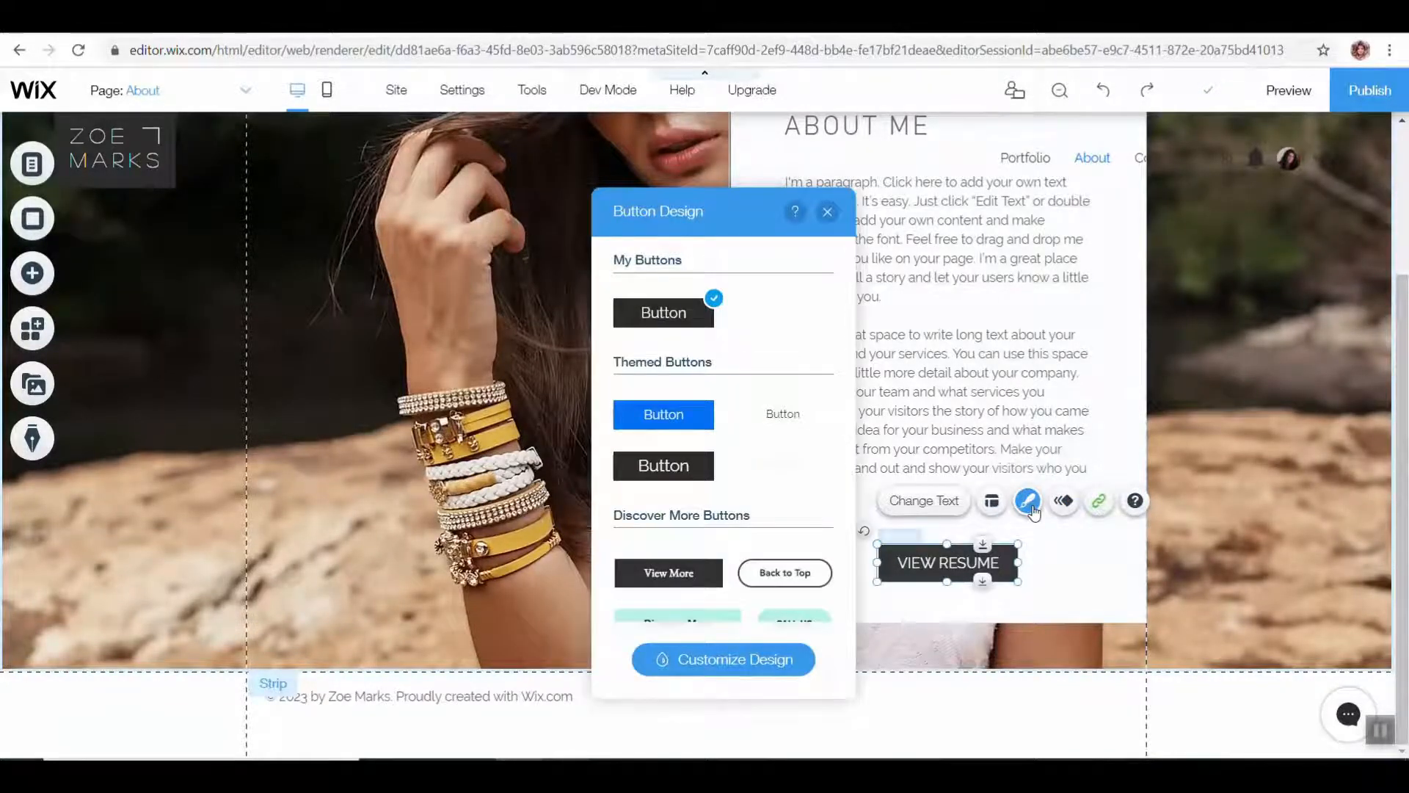
left_click(725, 660)
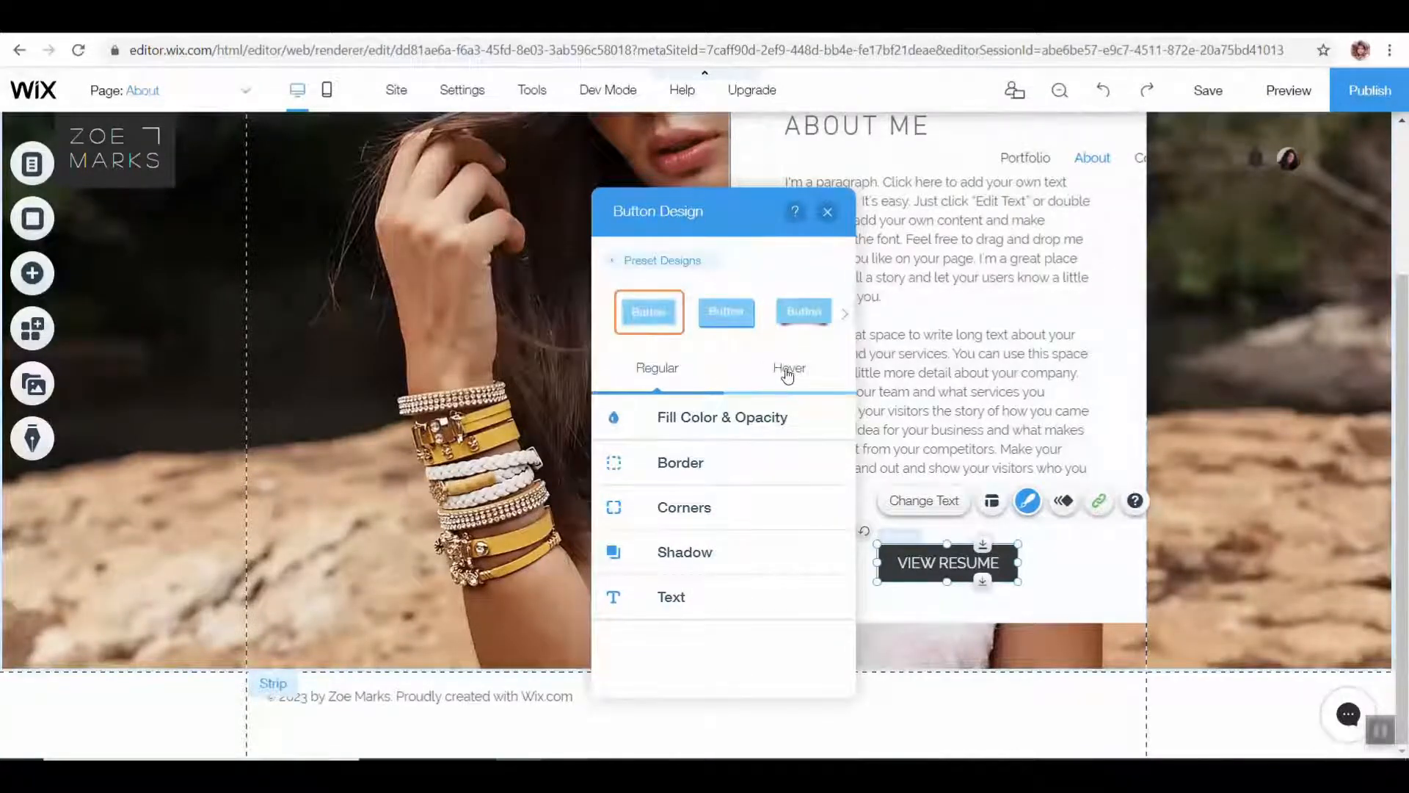
left_click(789, 370)
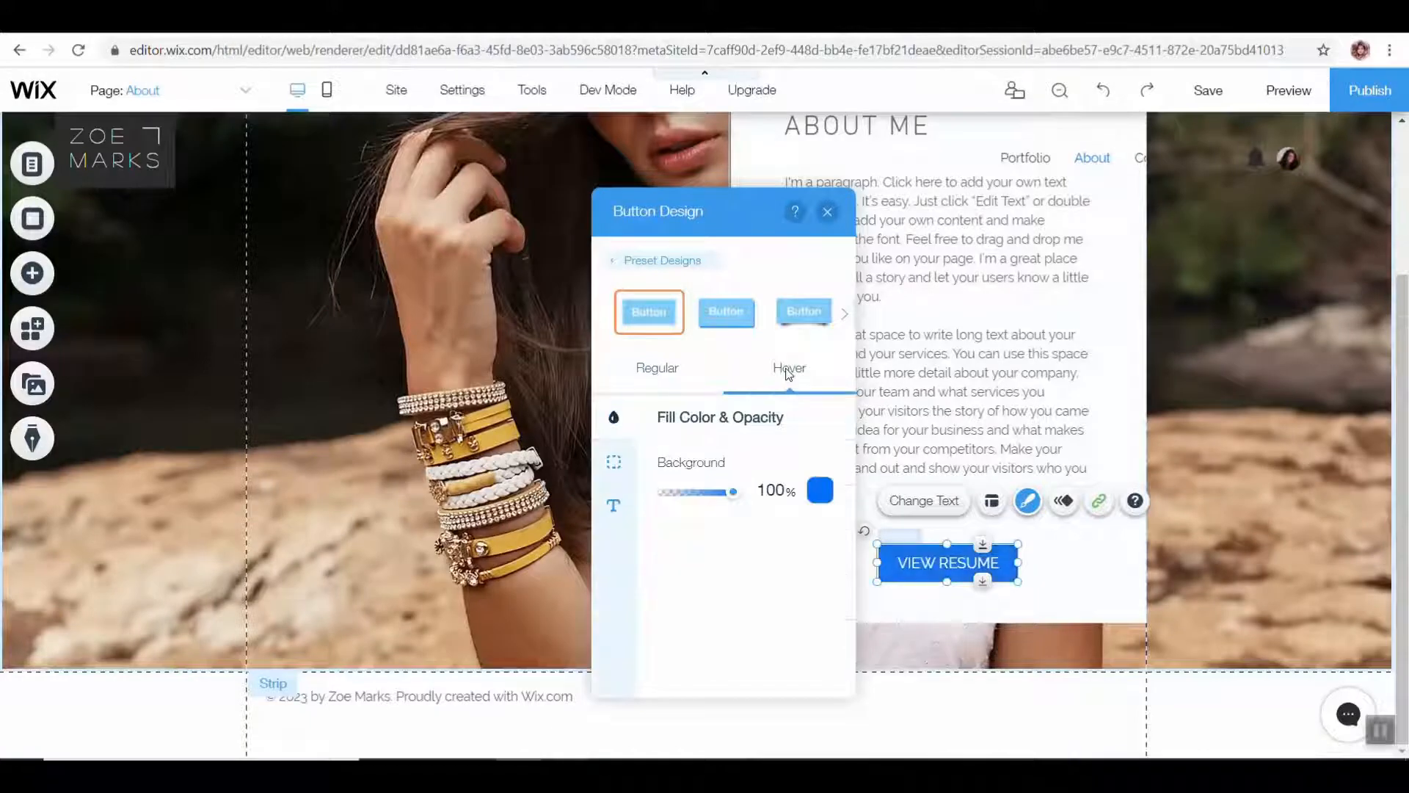
left_click(820, 492)
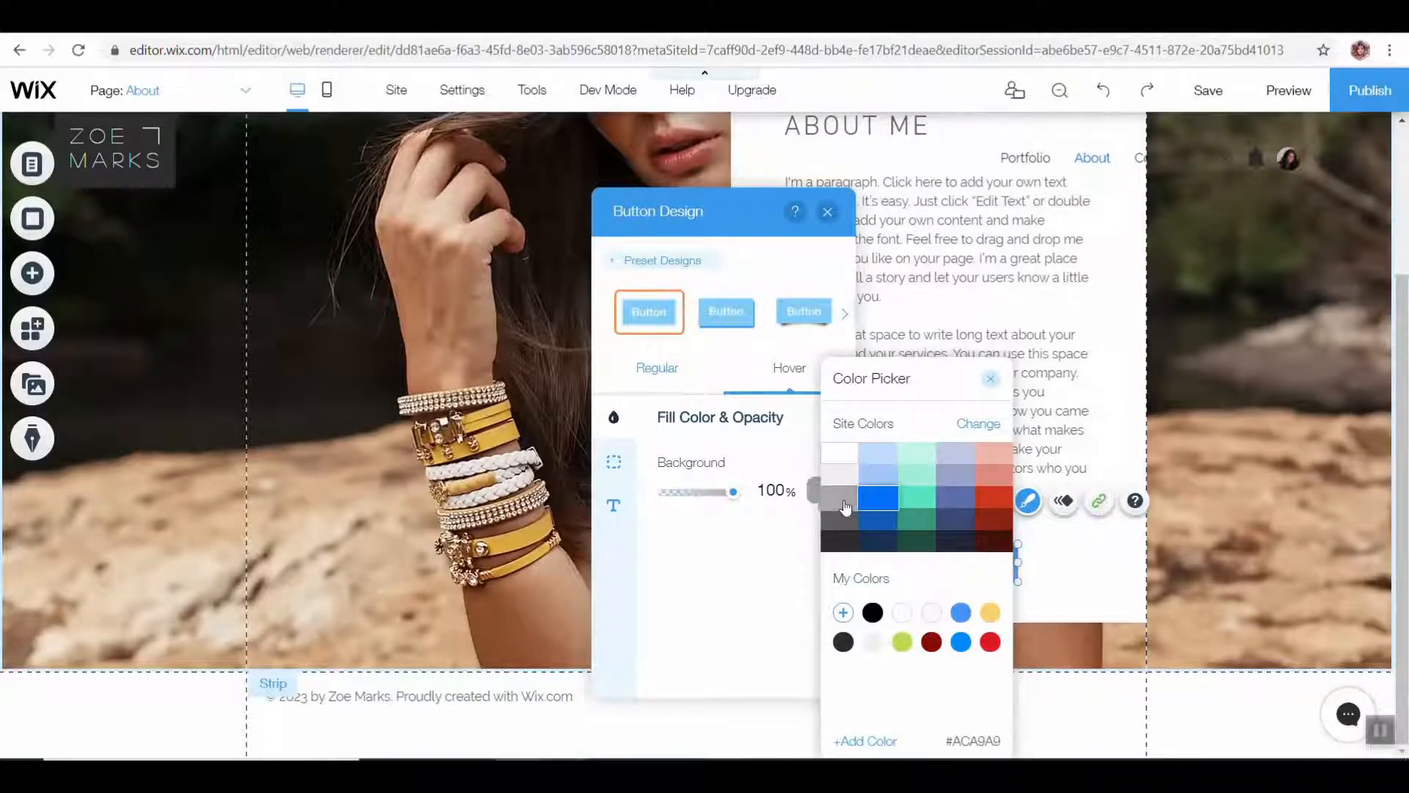
left_click(846, 506)
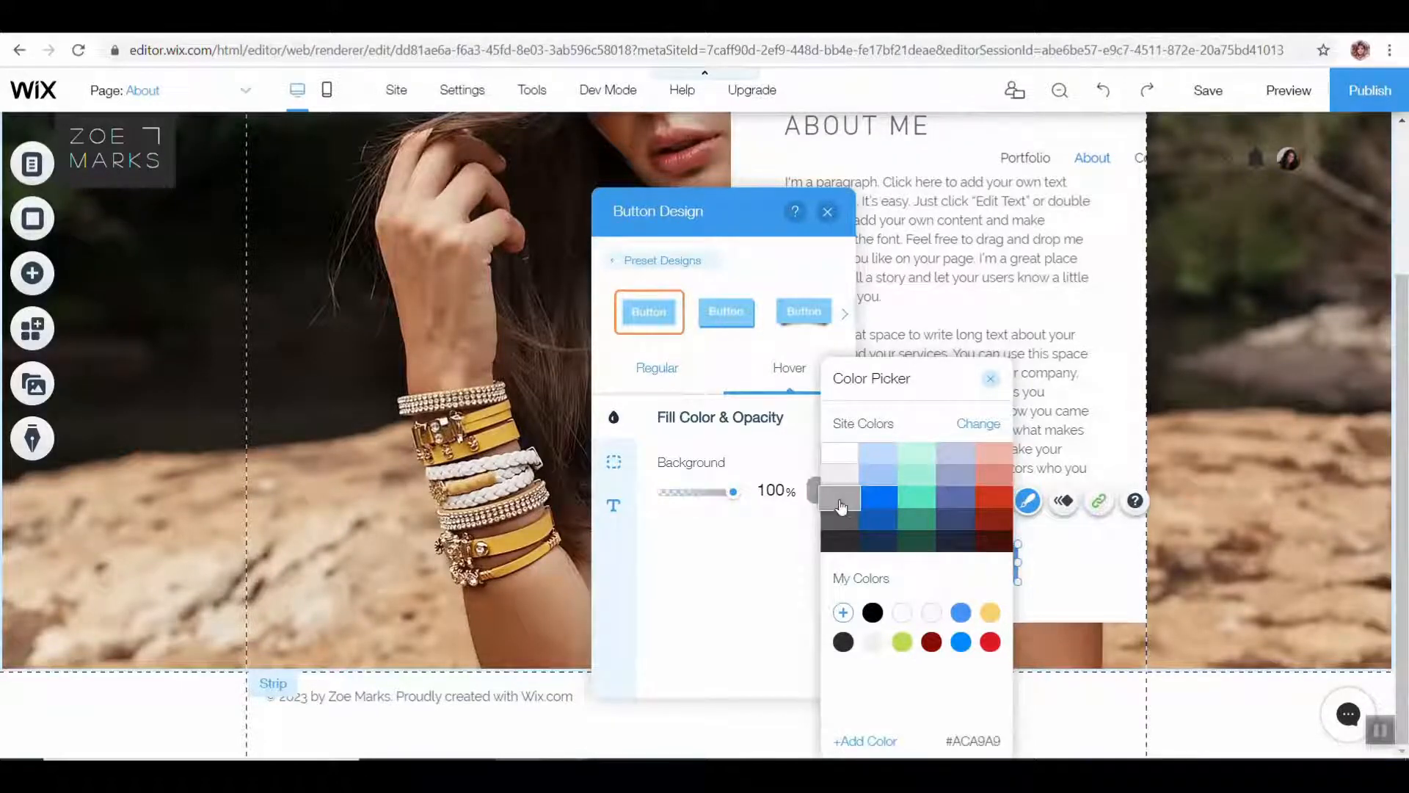
left_click(992, 380)
left_click(827, 212)
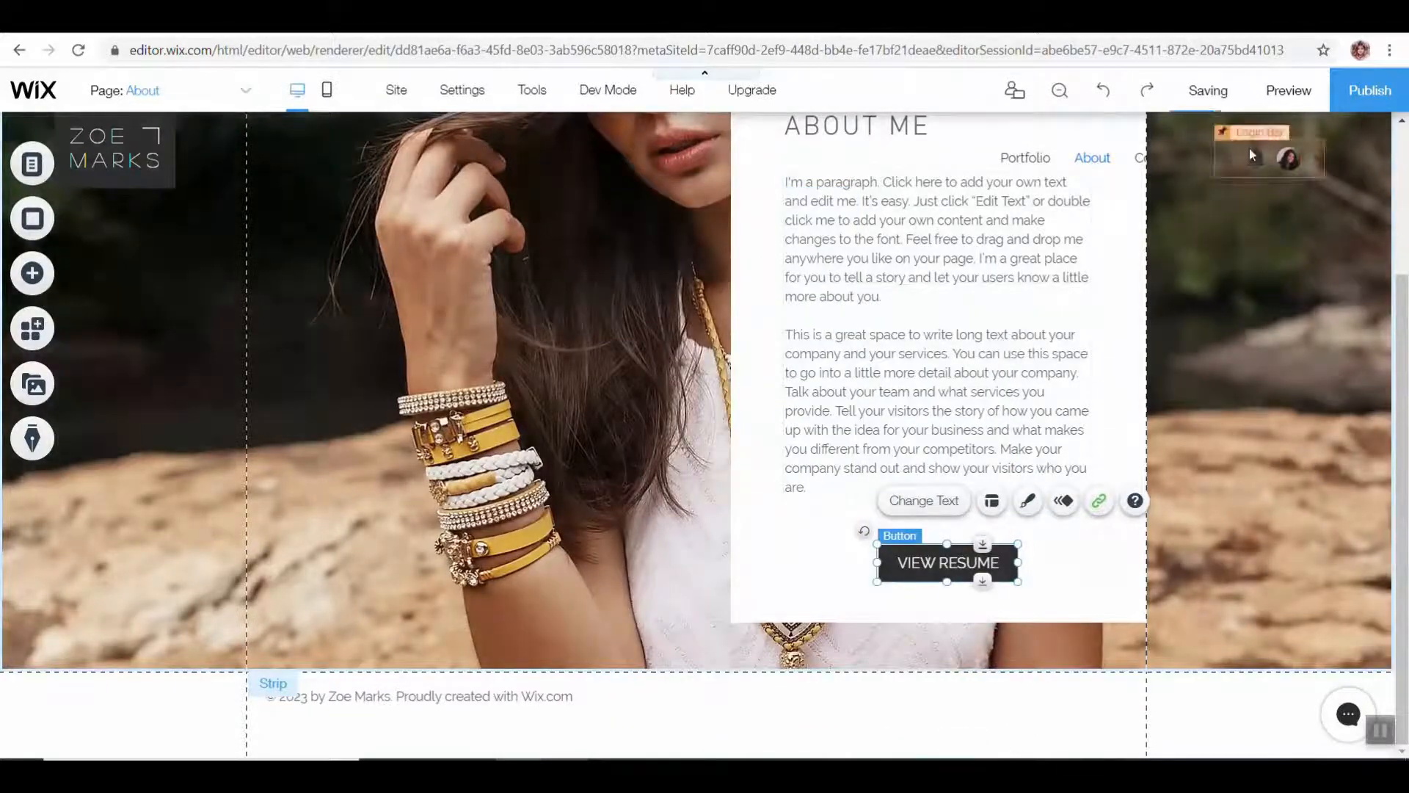
Step: Preview the About page with the restyled button and return to the editor
left_click(1288, 90)
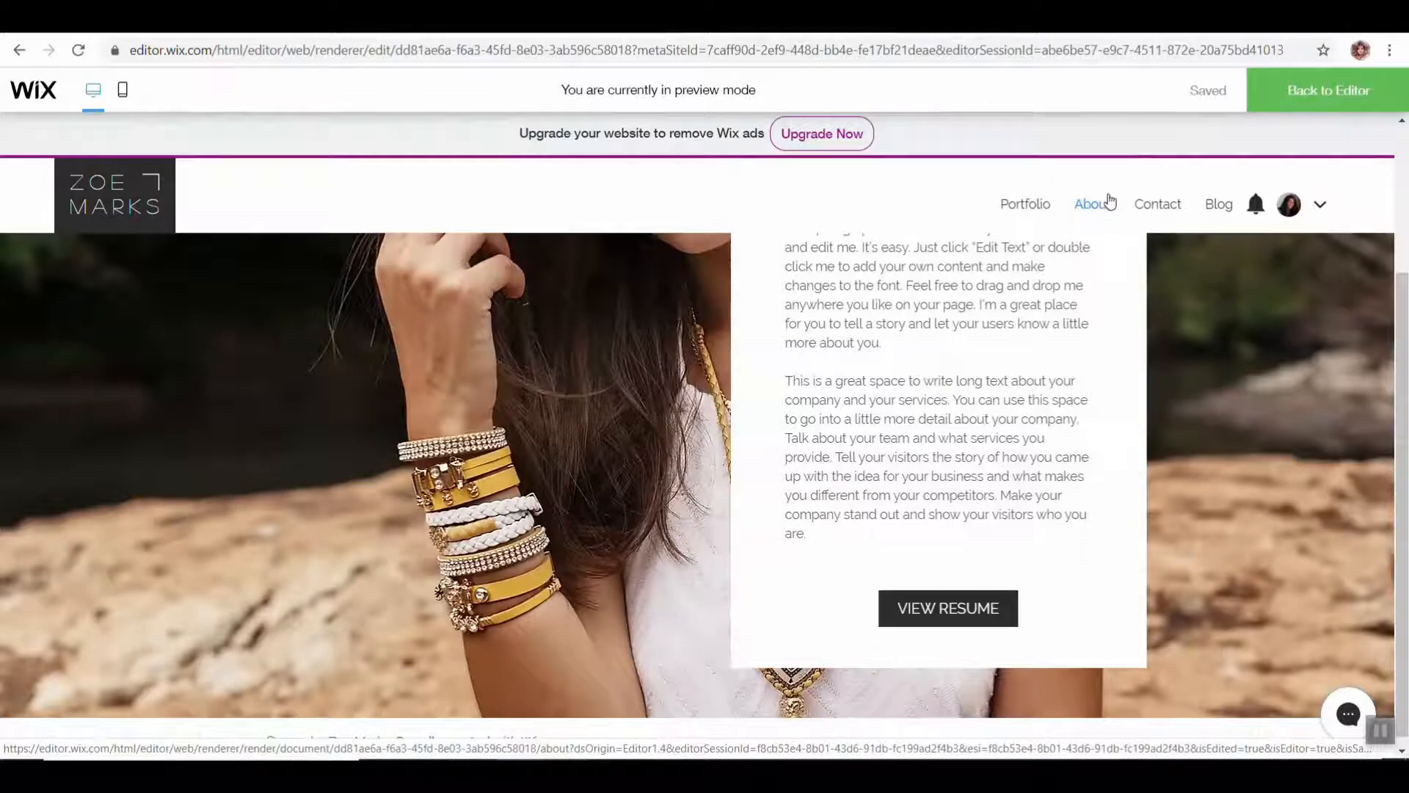
left_click(1327, 90)
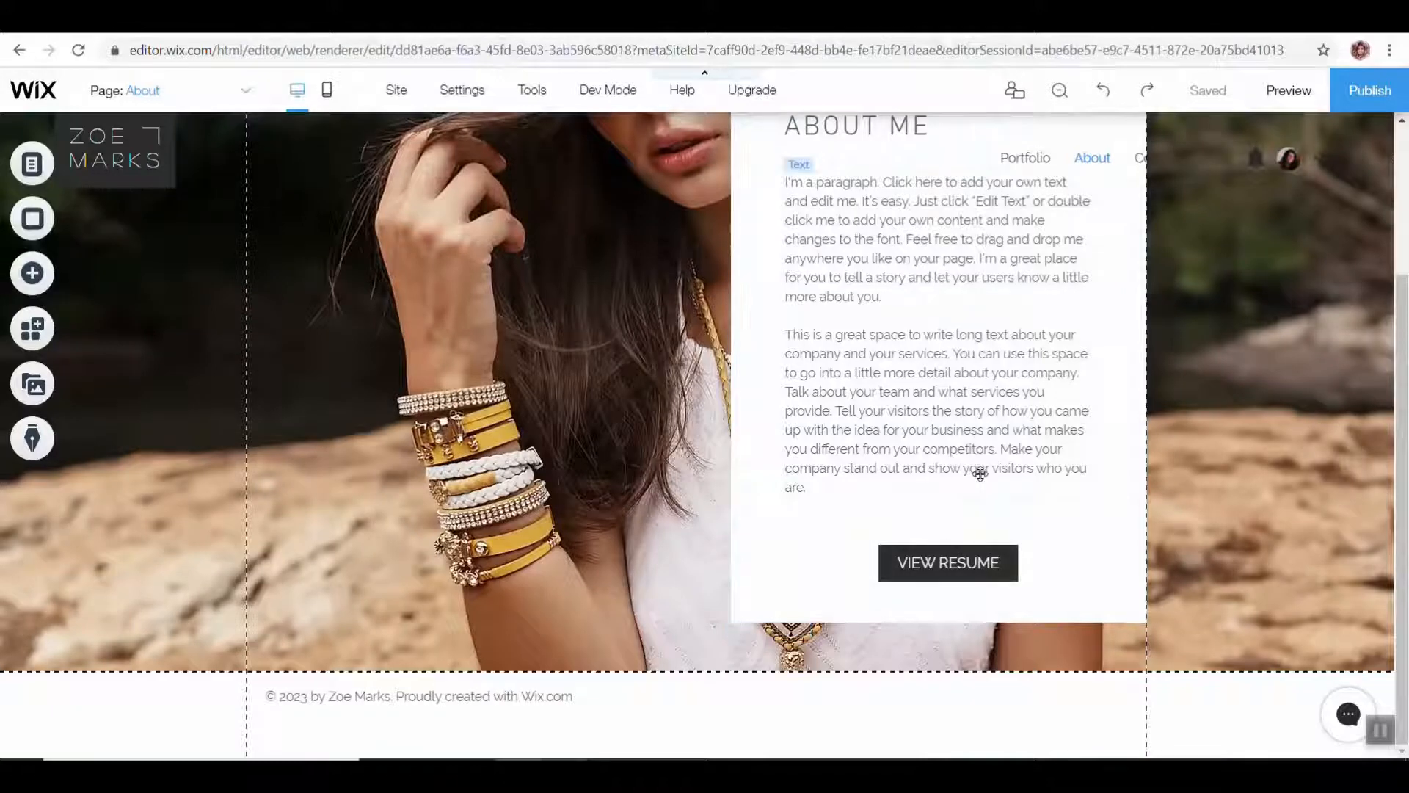
Step: Open the About Me body text for editing and select the word "business" in its second paragraph
left_click(965, 394)
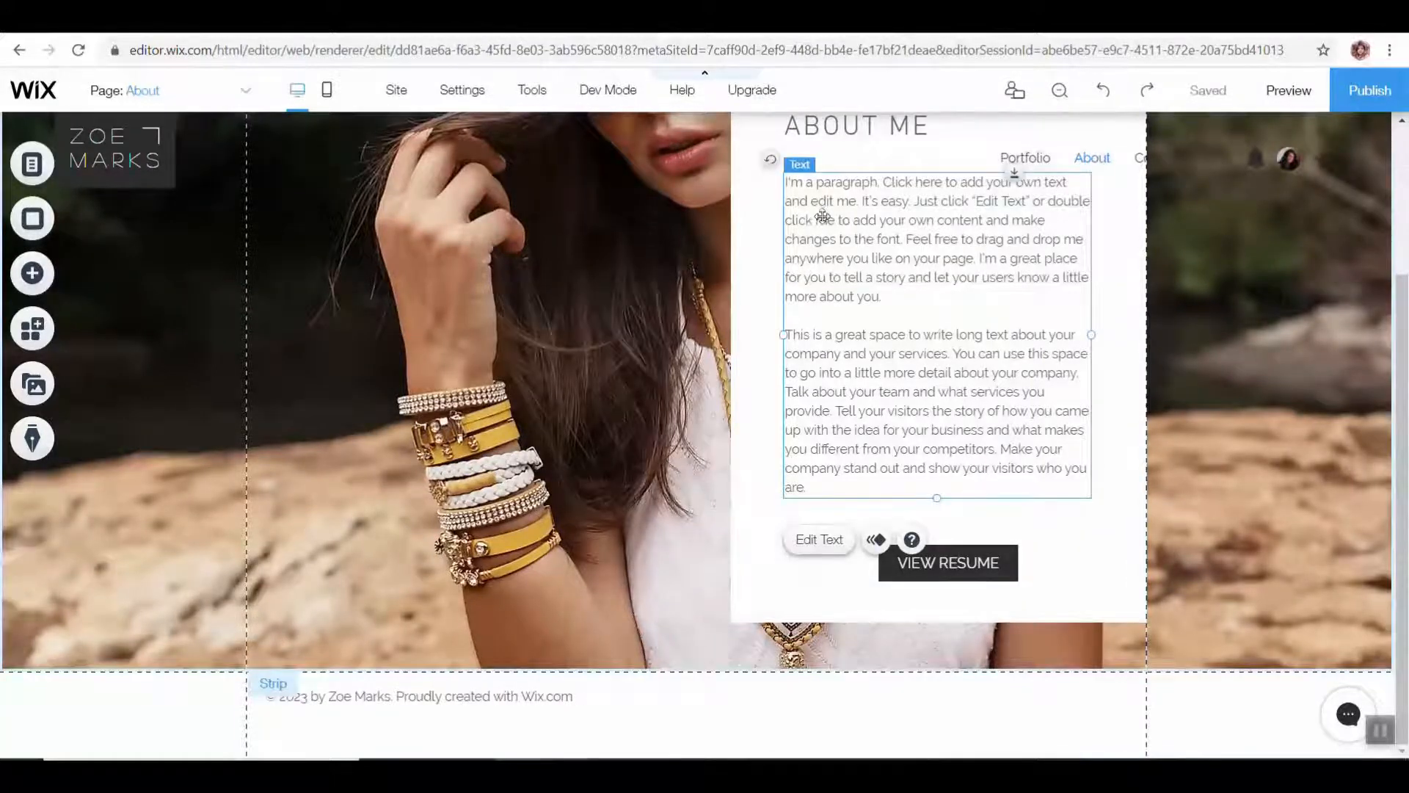
left_click(833, 542)
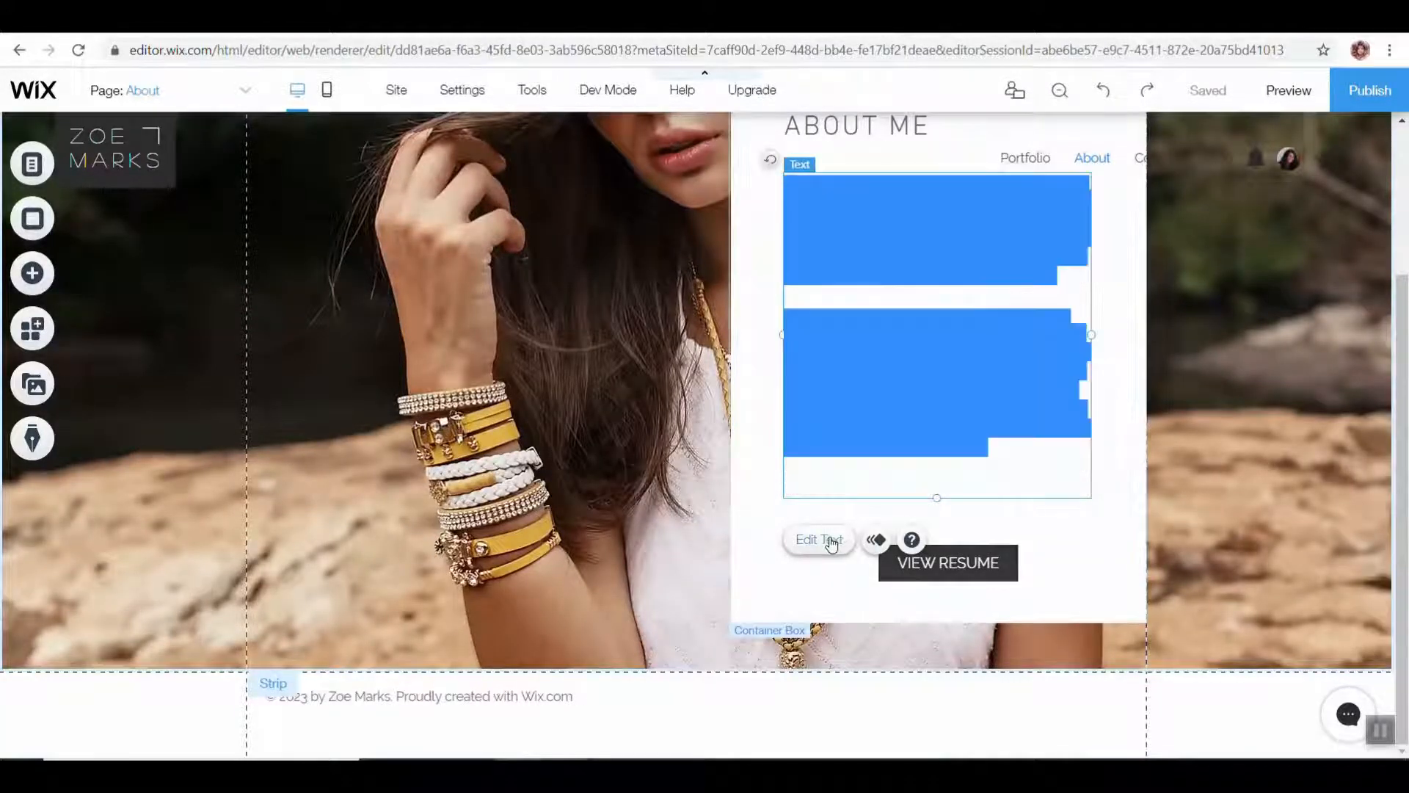
left_click(862, 455)
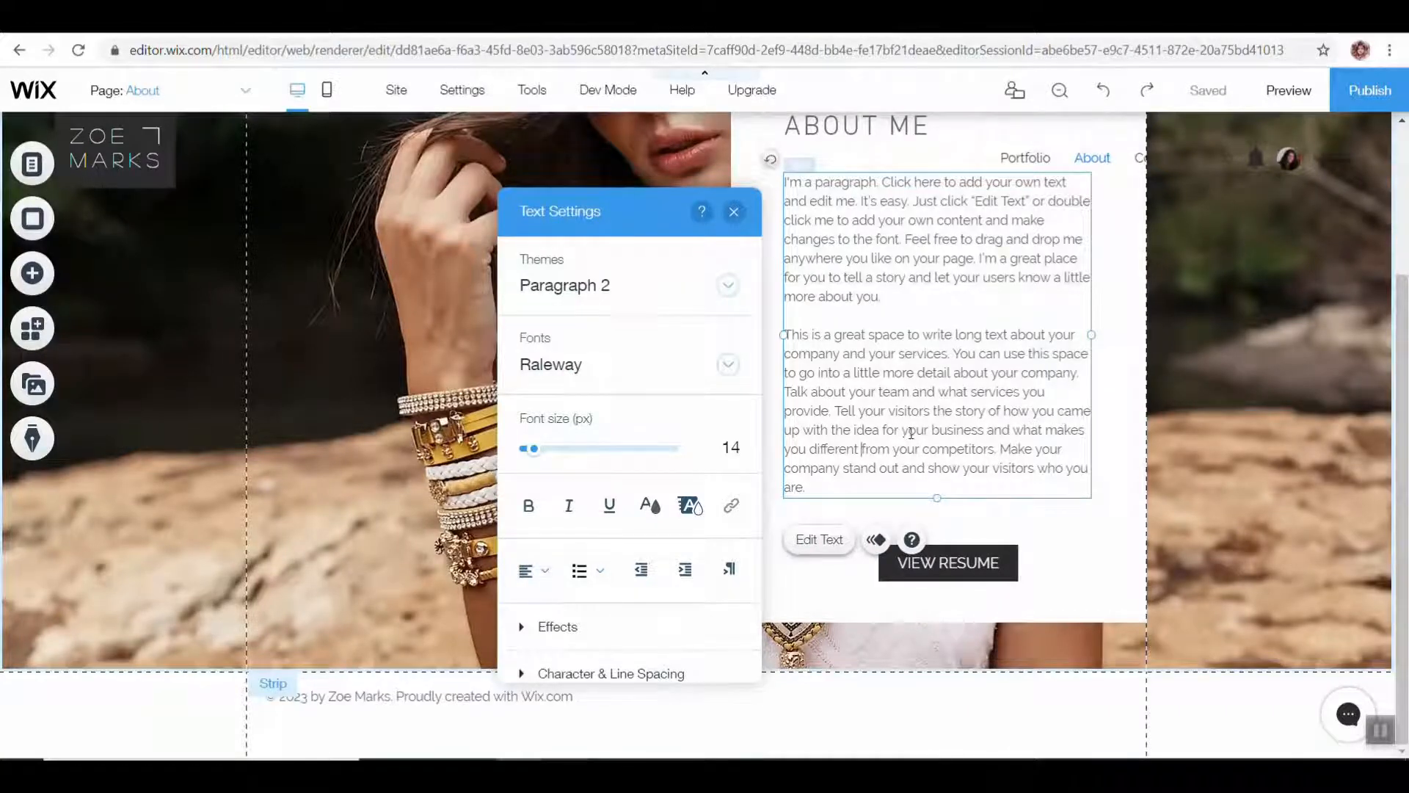
left_click_drag(932, 431, 985, 431)
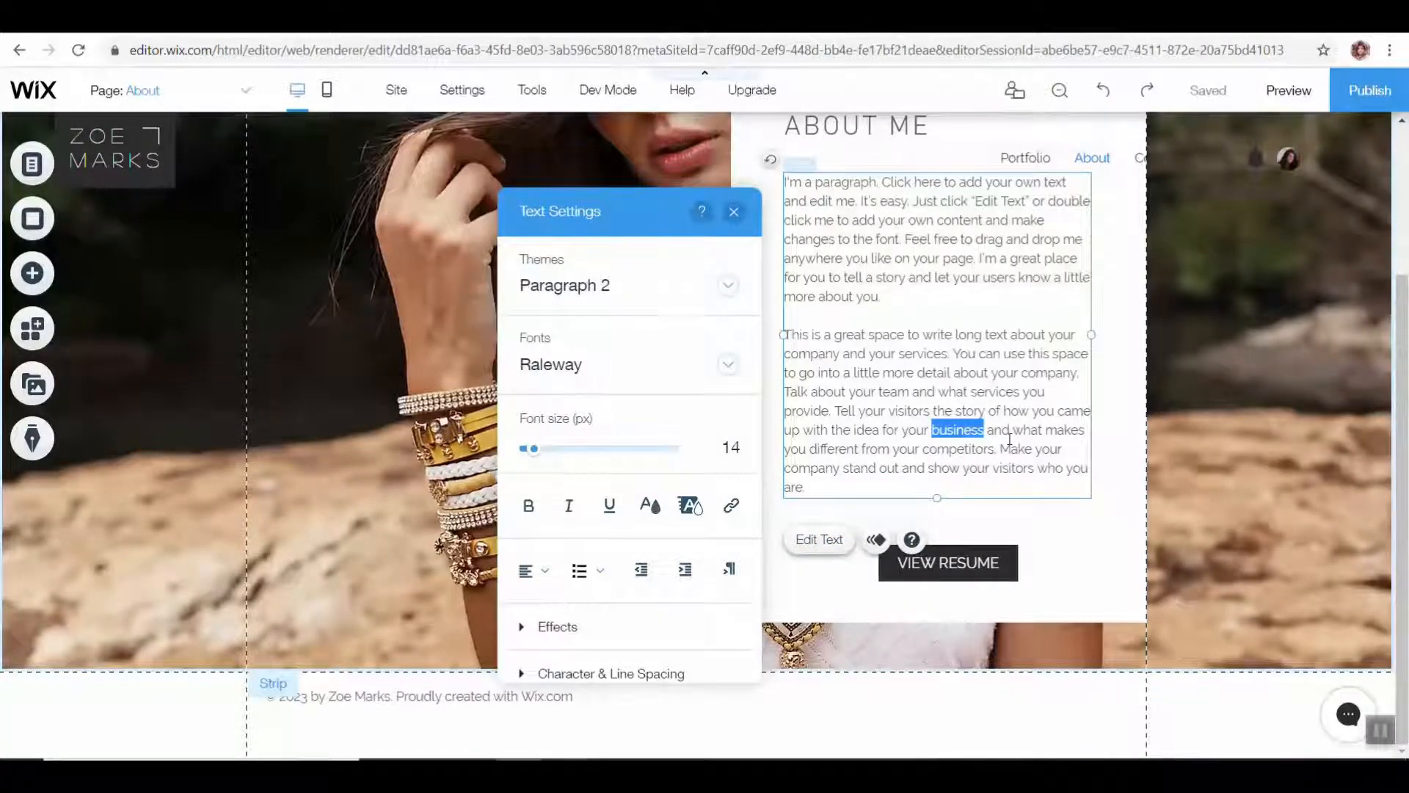
Step: Load cnhsart.com in a new browser tab and copy its full web address
key("ctrl+t")
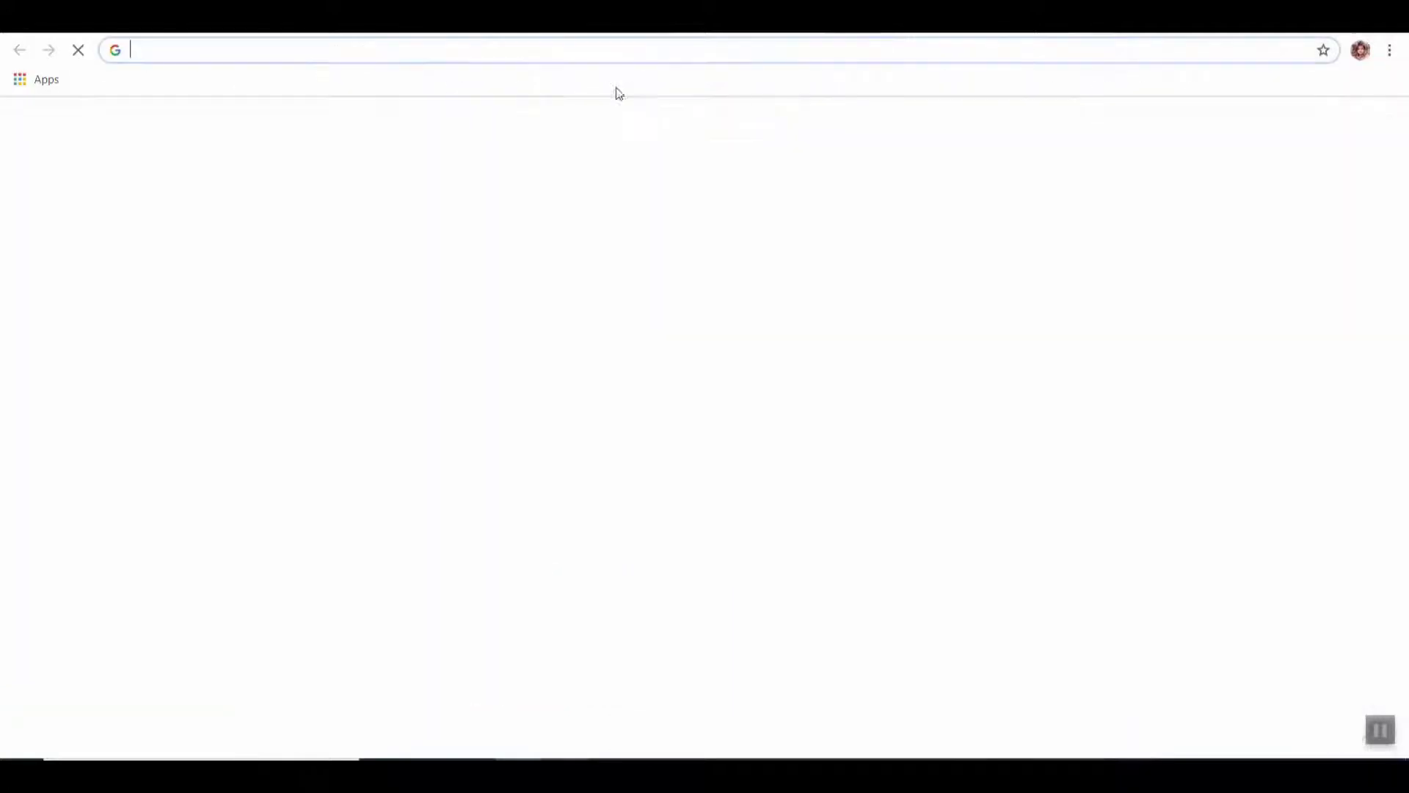
type("cnh")
key("Return")
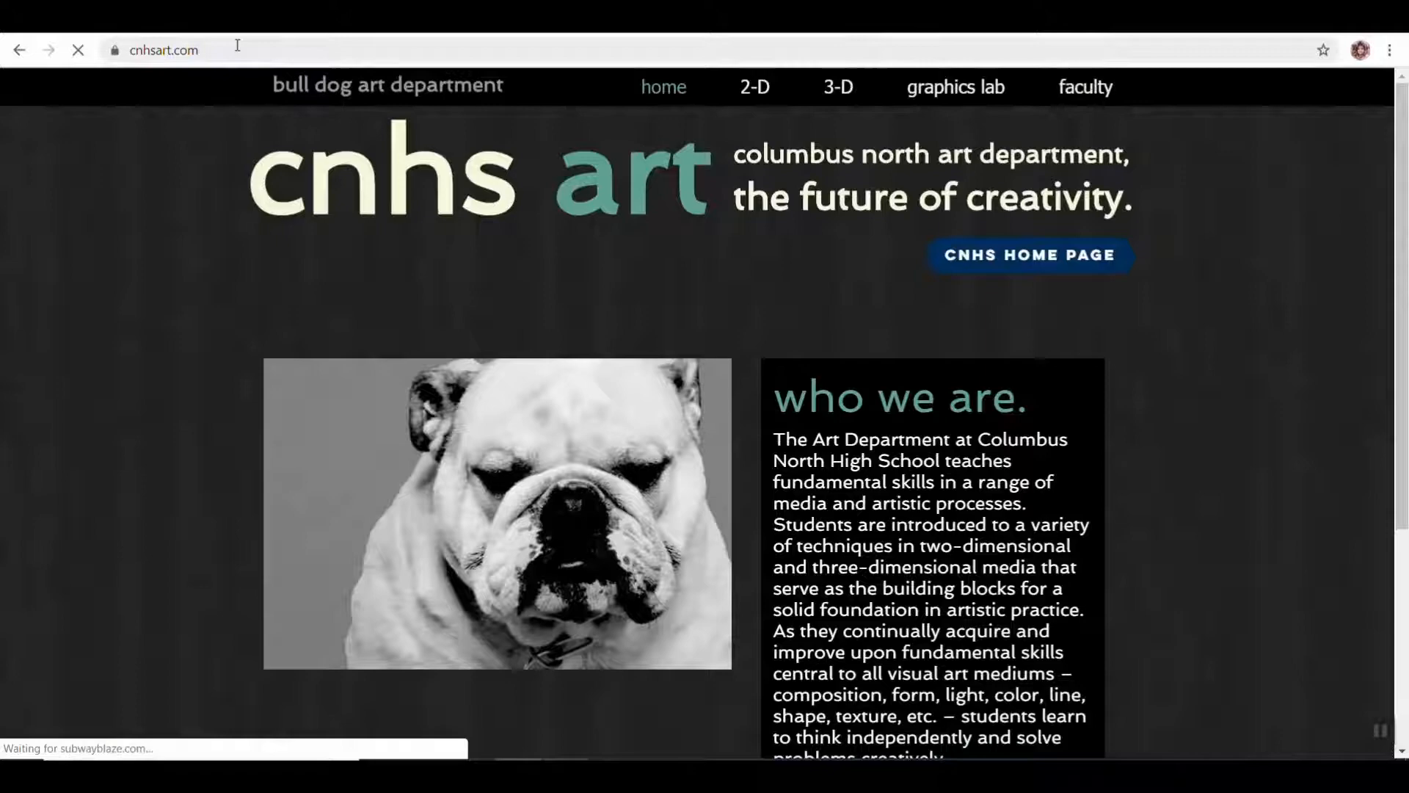
left_click(228, 49)
key("ctrl+c")
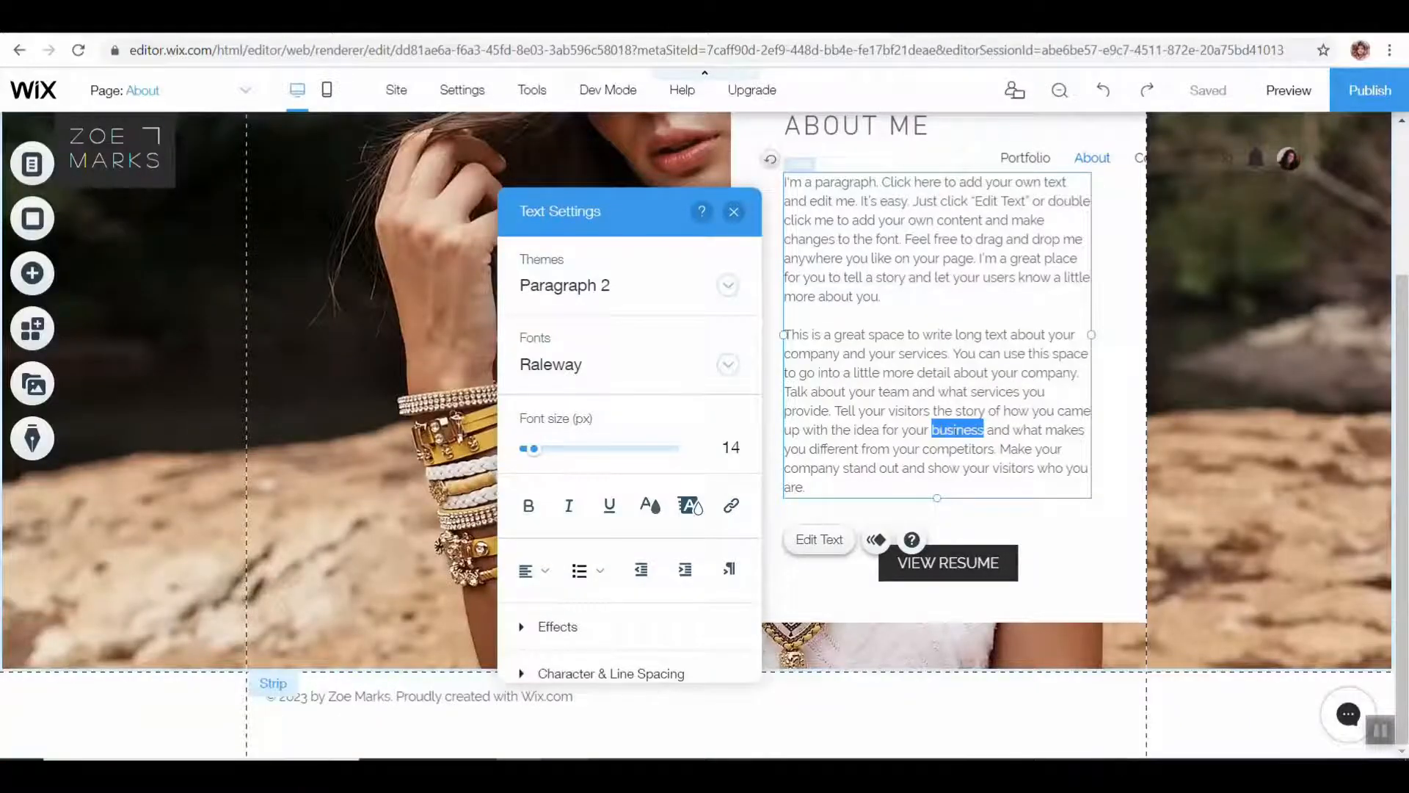
left_click(731, 505)
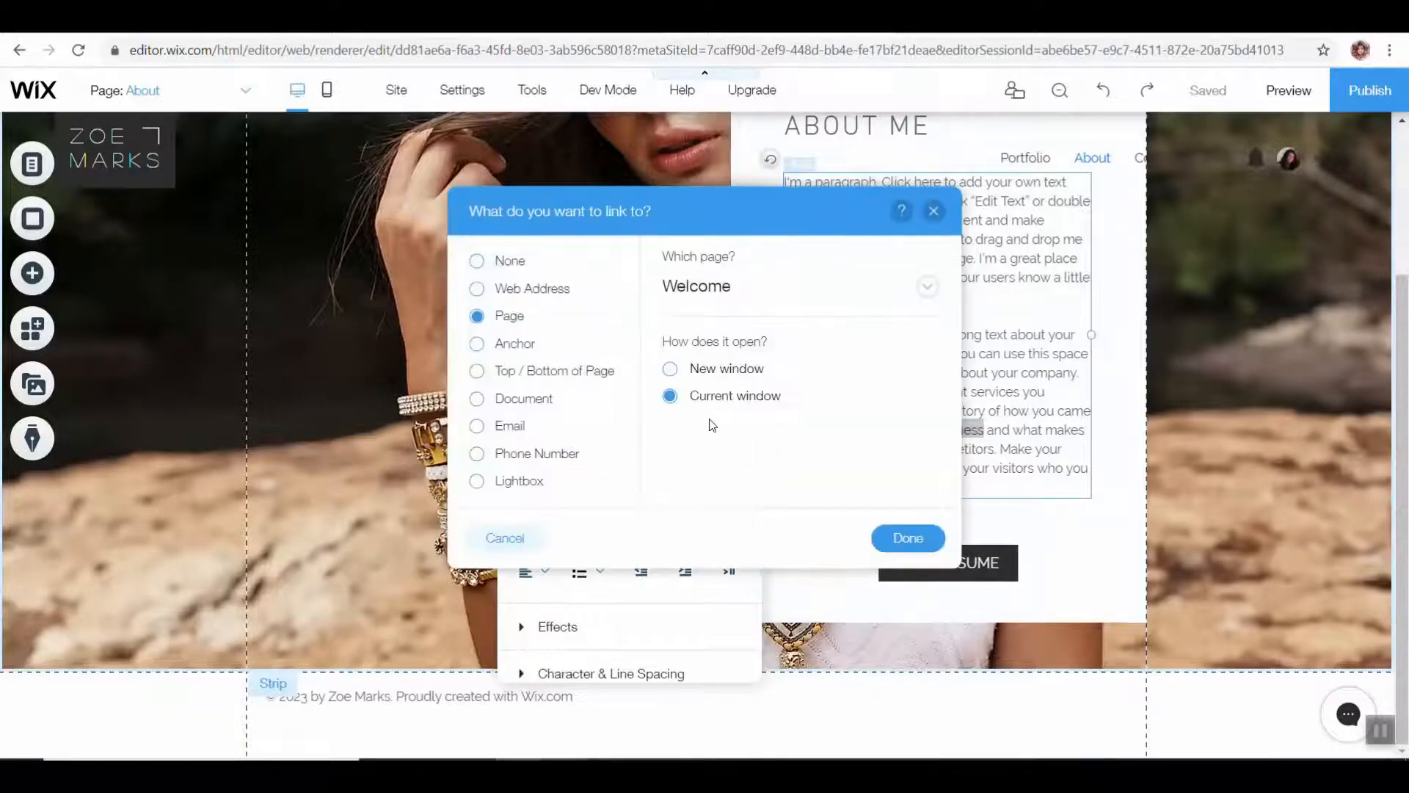
left_click(933, 211)
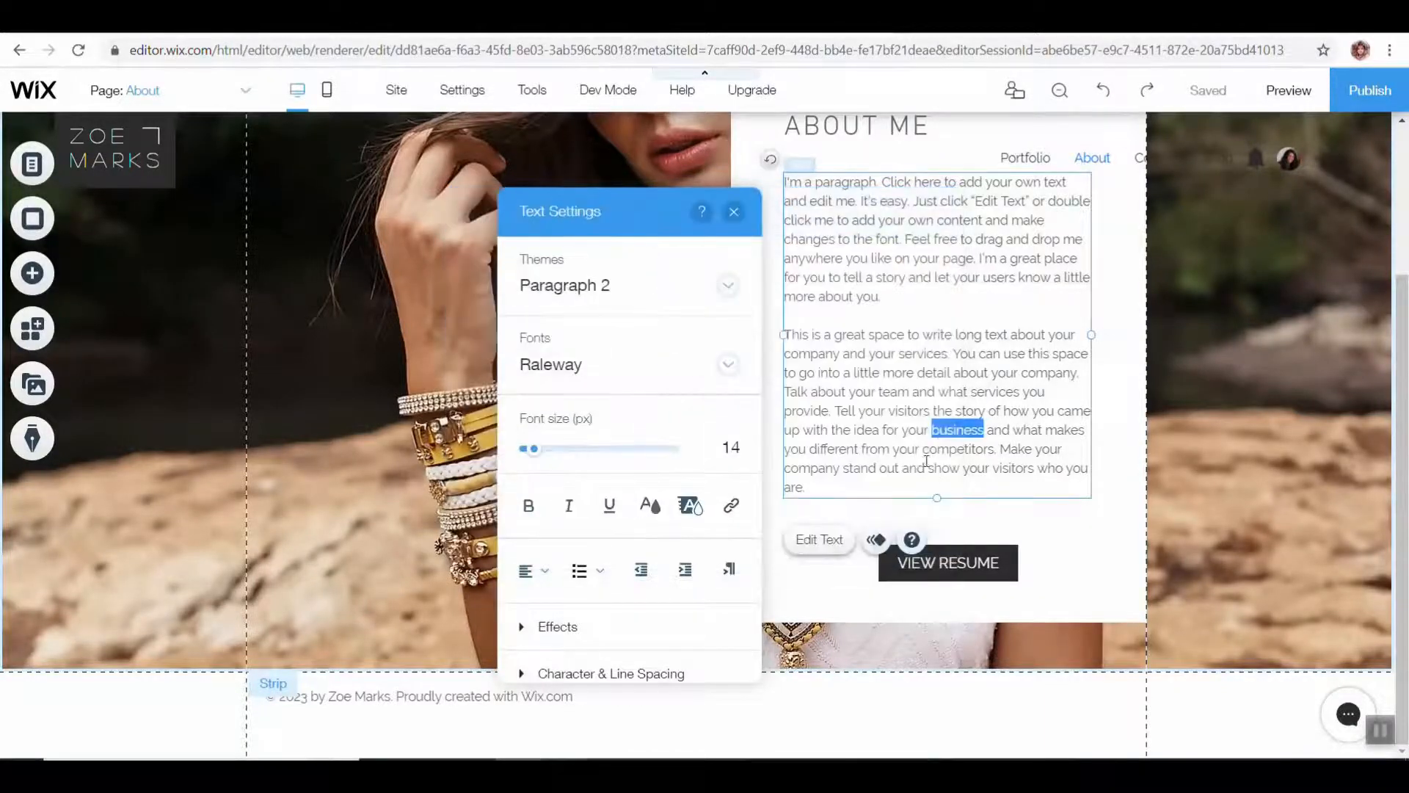
left_click(974, 428)
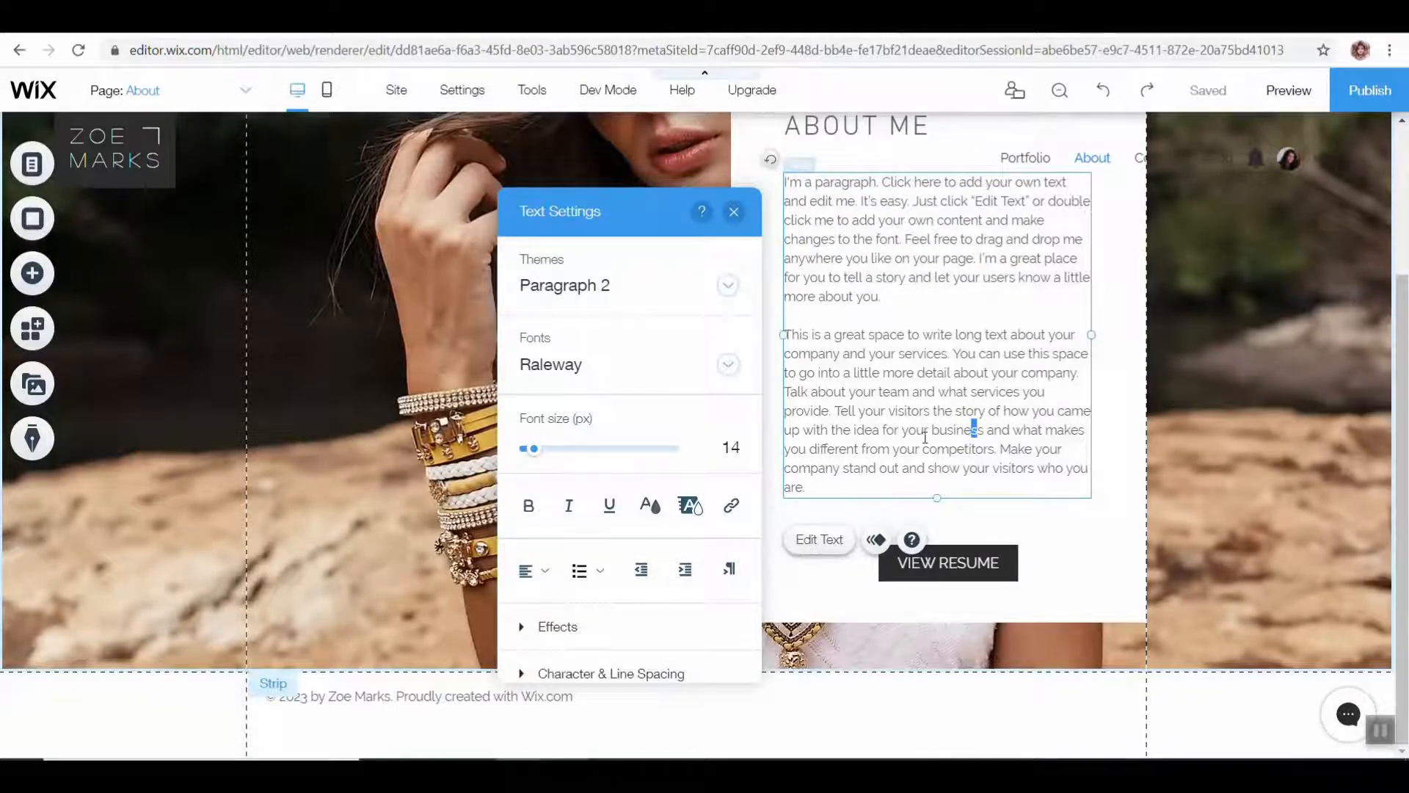
left_click_drag(933, 430, 984, 431)
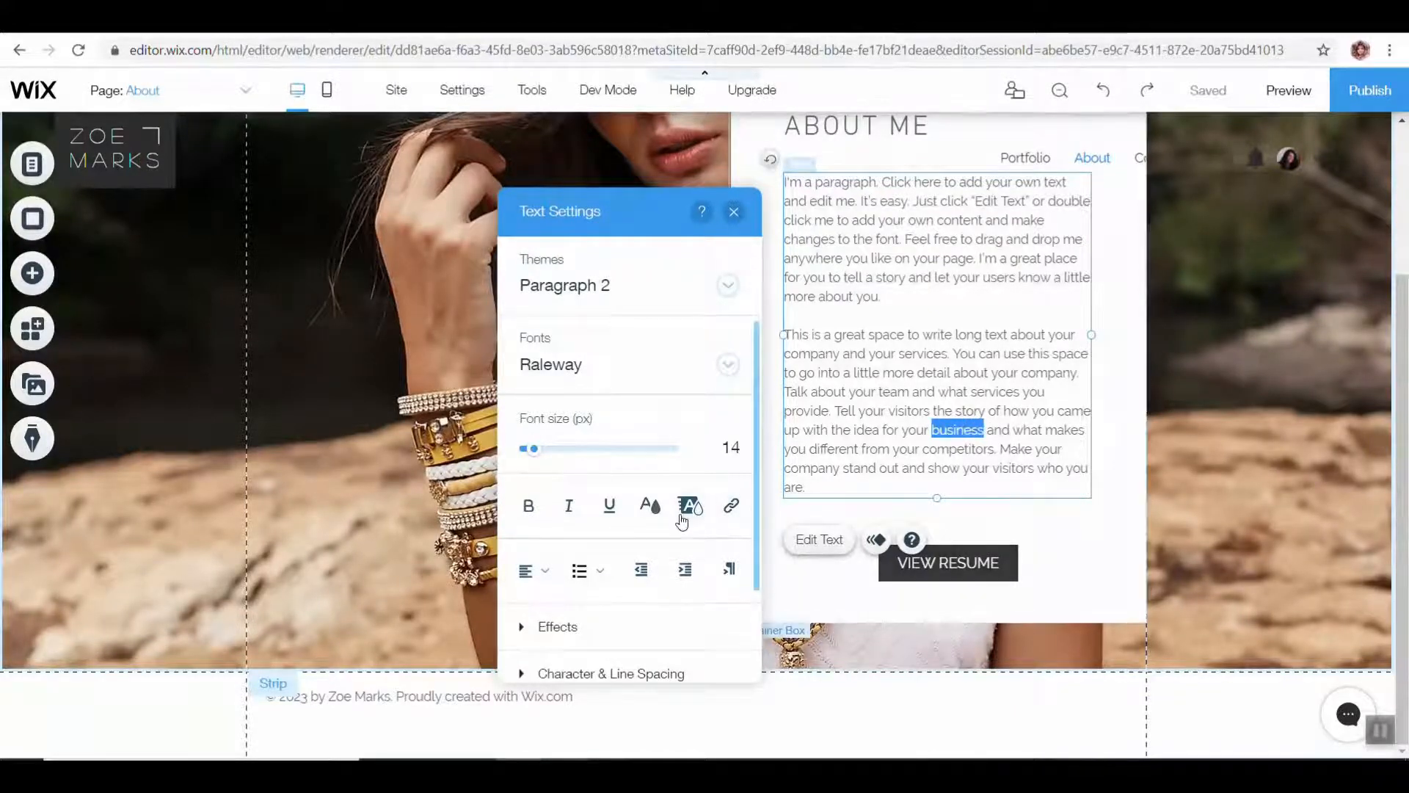
left_click(731, 505)
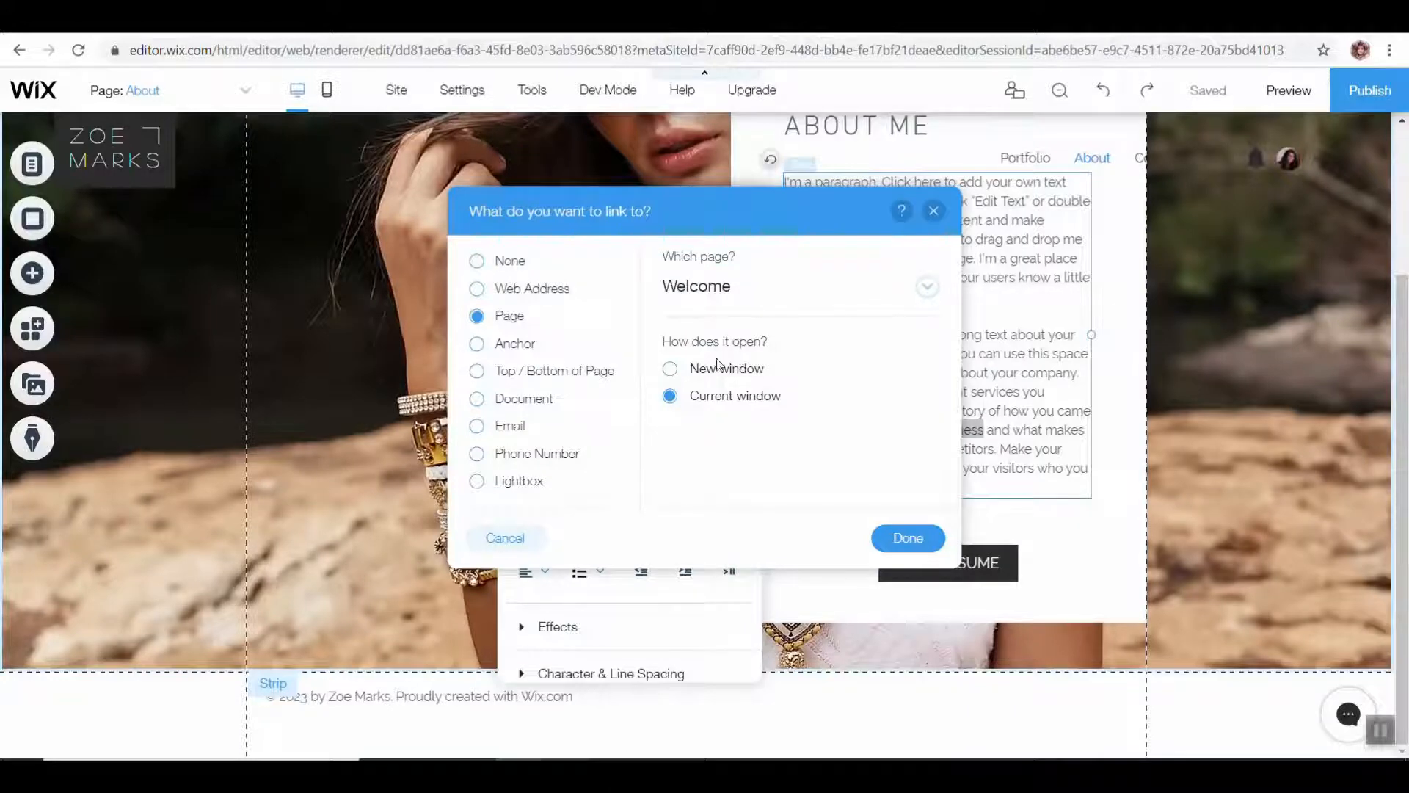
left_click(477, 288)
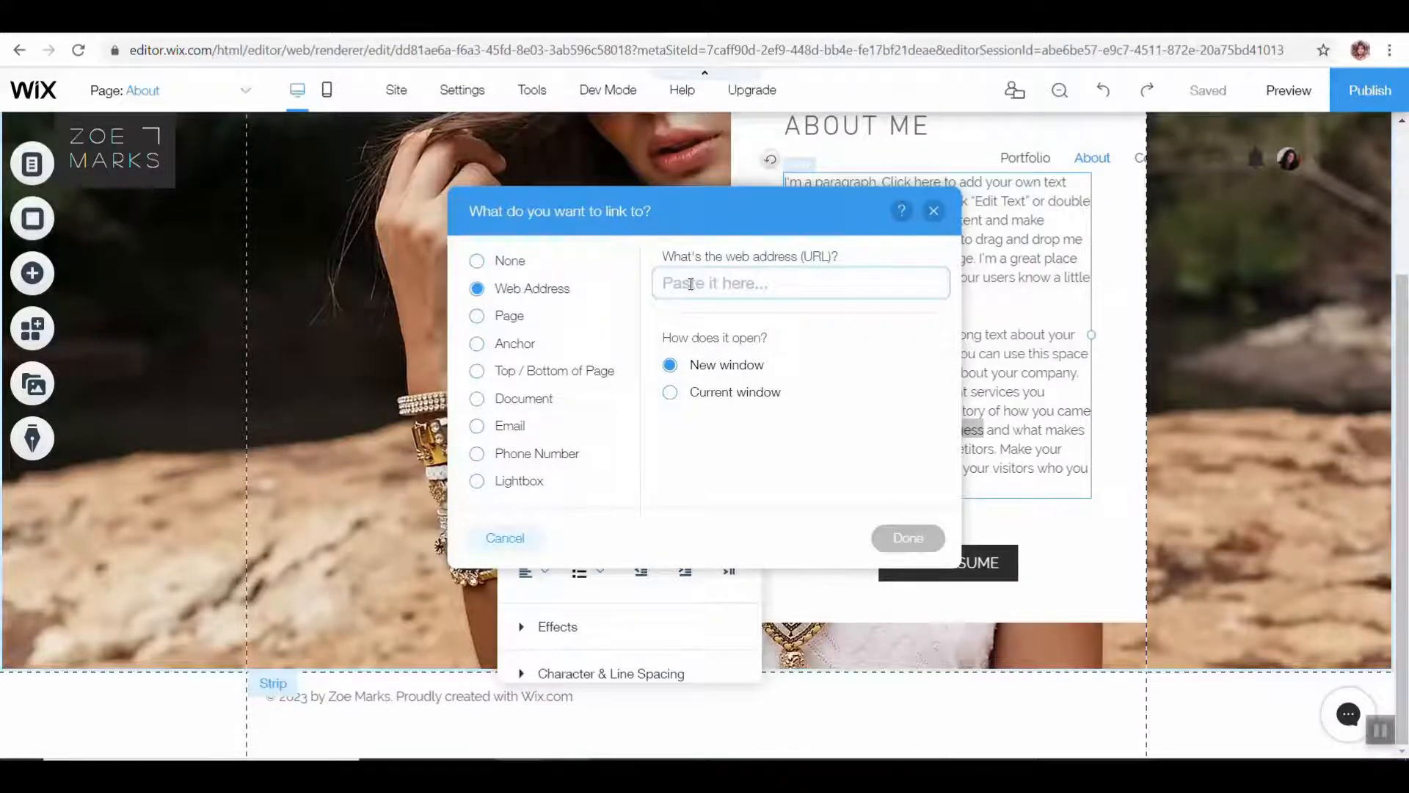
key("ctrl+v")
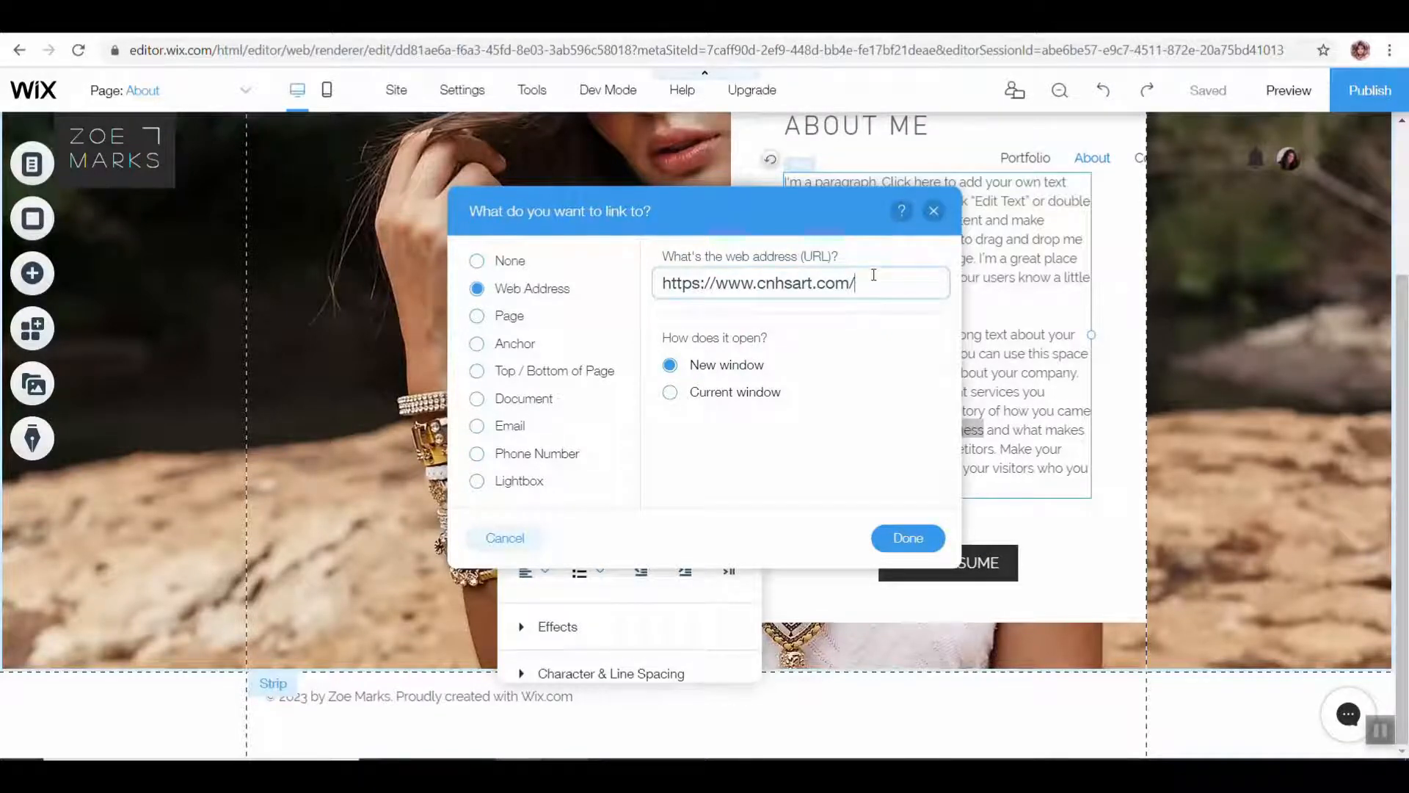
left_click(910, 539)
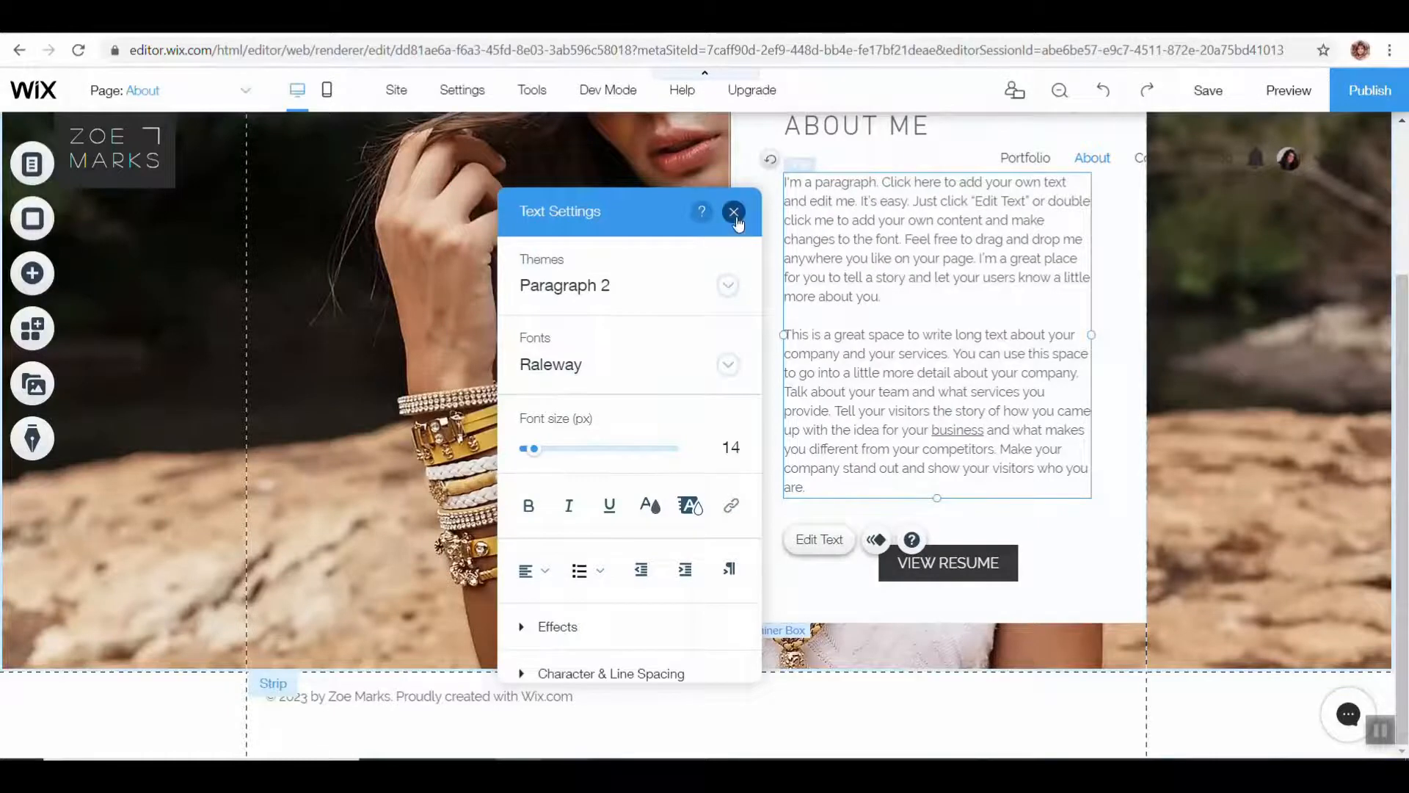
left_click(734, 212)
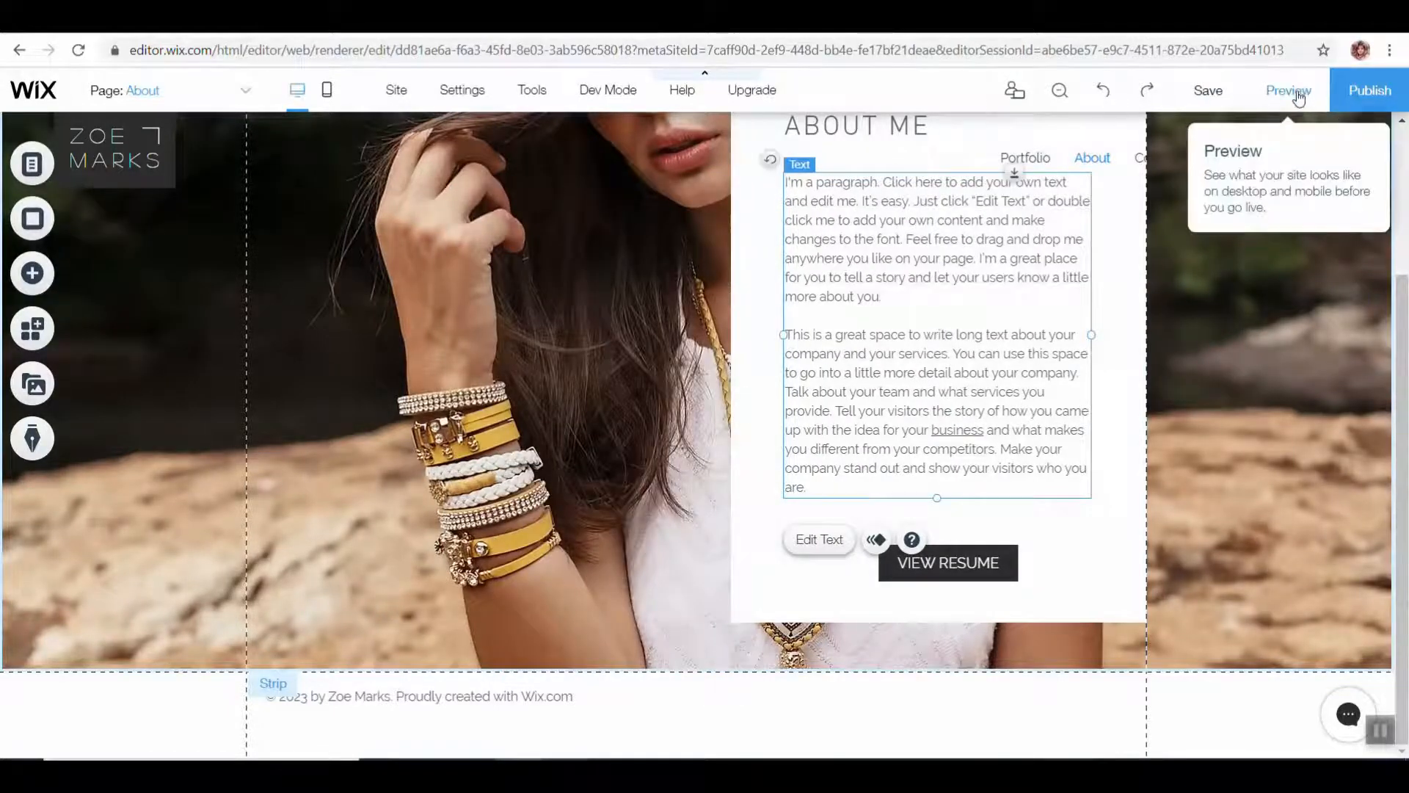
Step: Preview the About page, test the "business" text link, and return to the preview's browser tab
left_click(1292, 91)
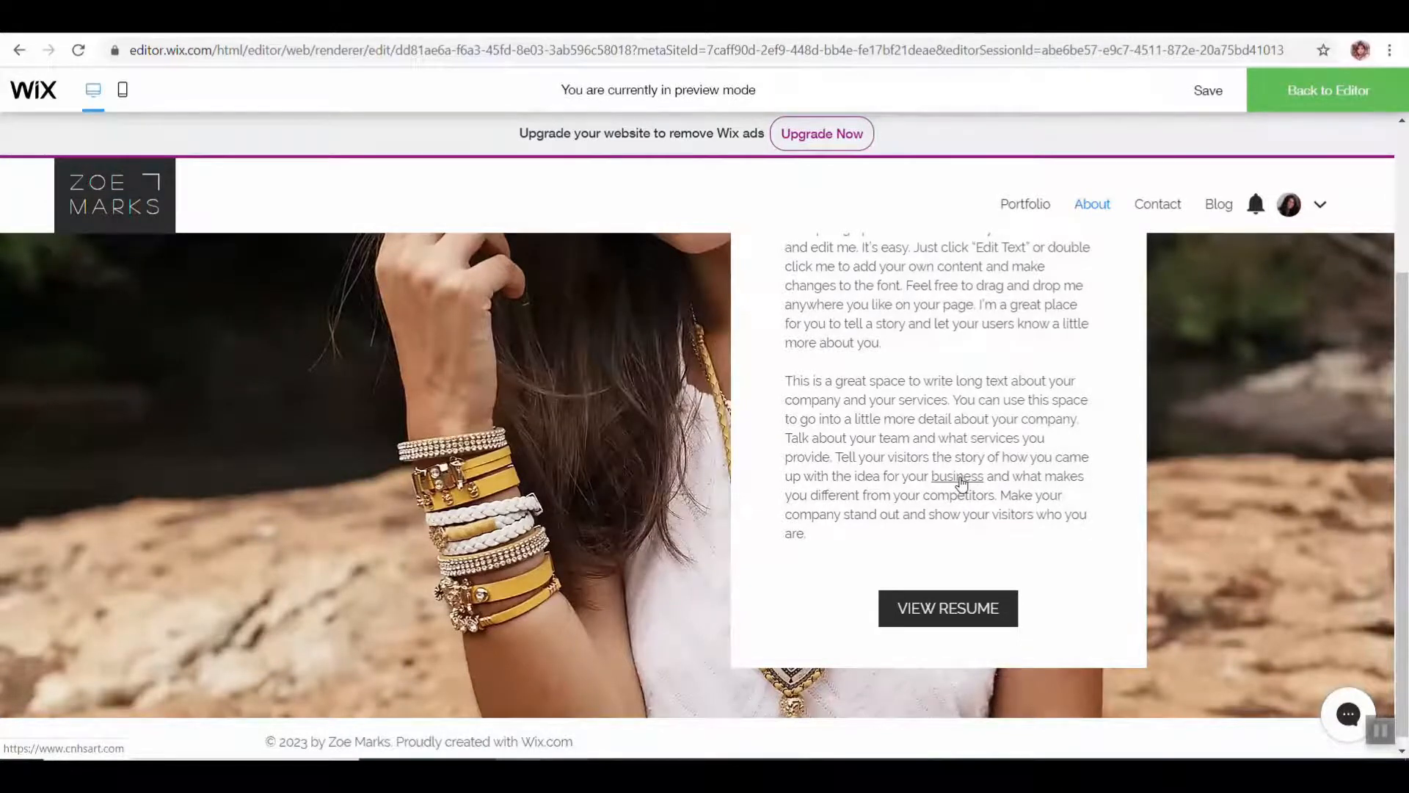
left_click(959, 477)
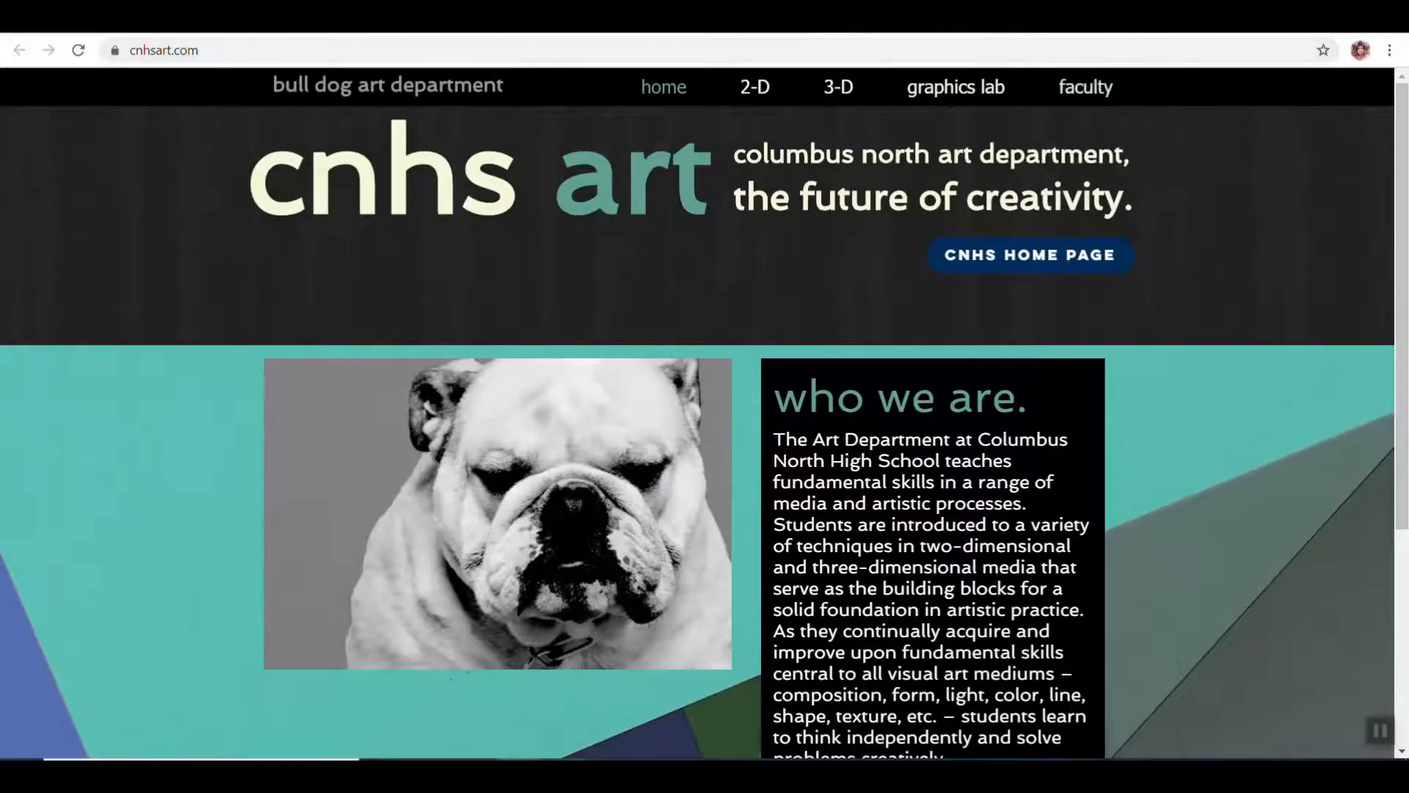
key("ctrl+l")
key("ctrl+Tab")
key("ctrl+Tab")
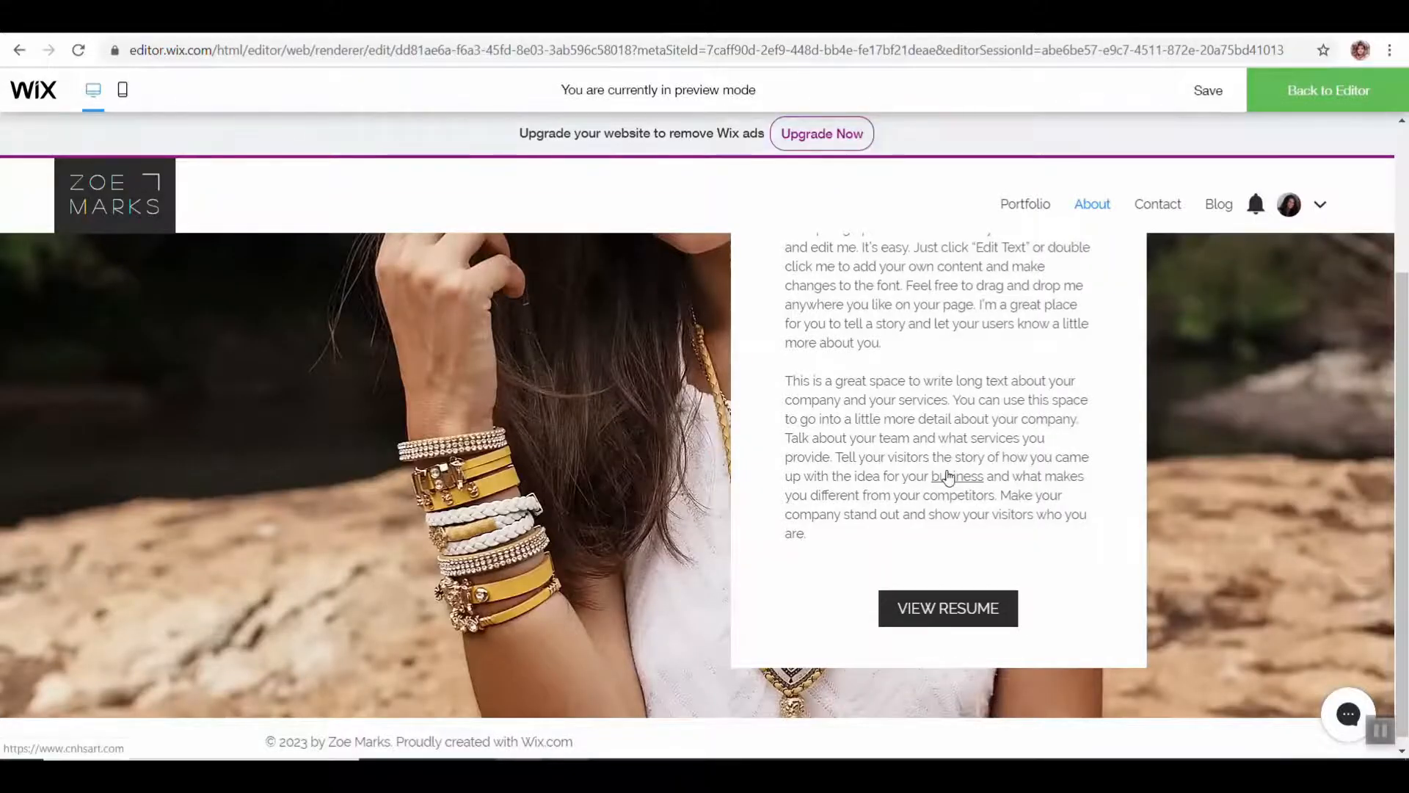